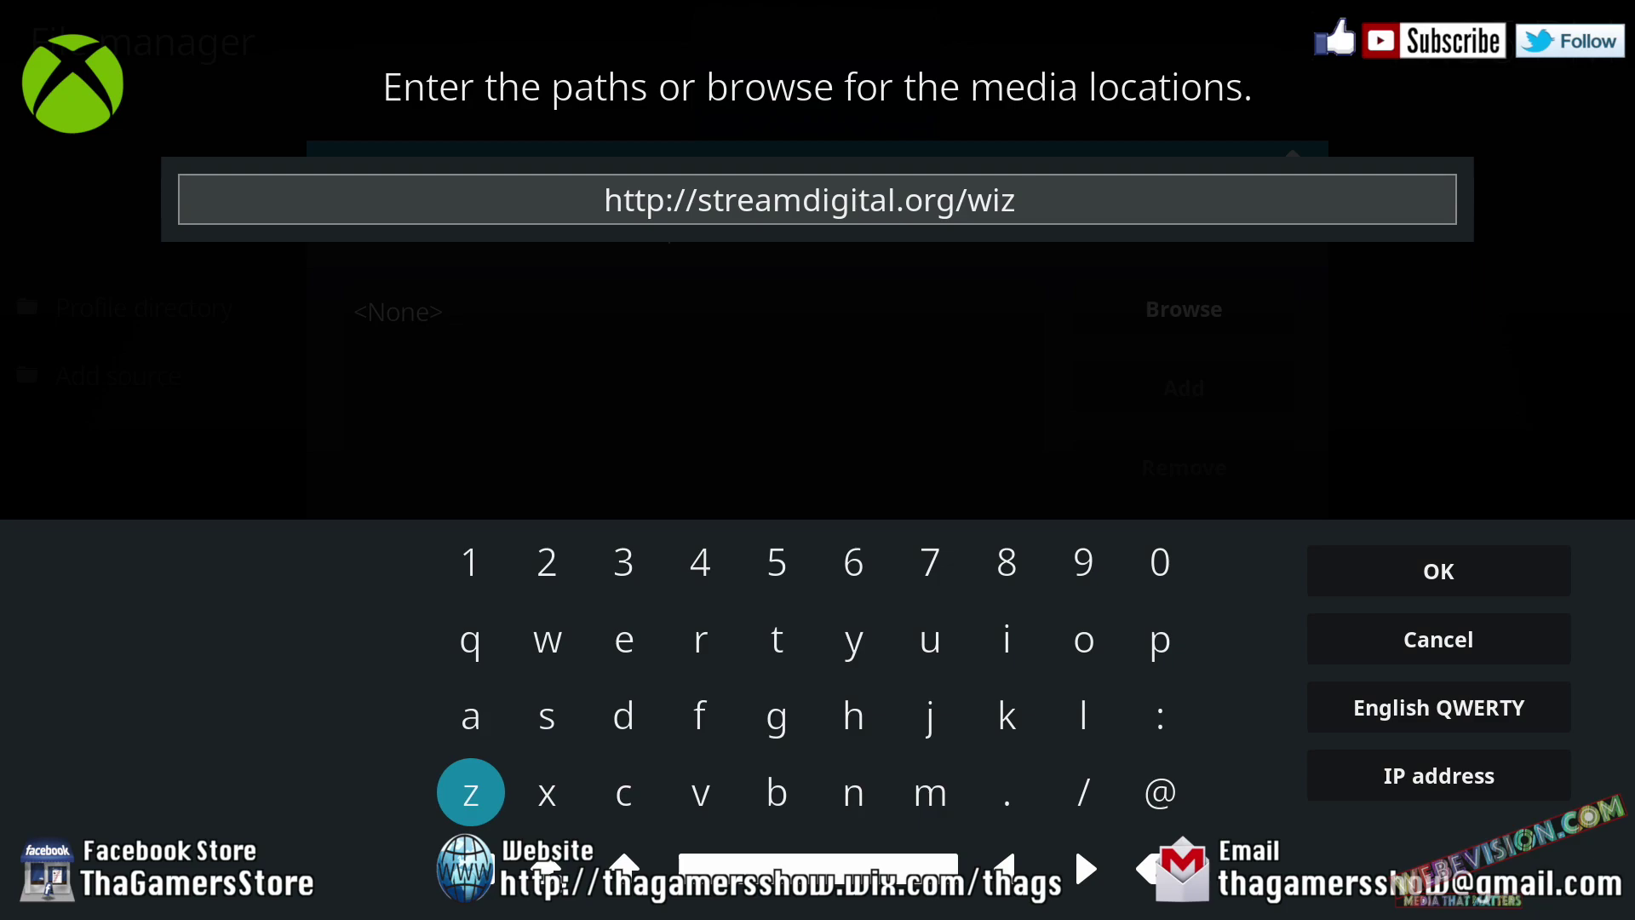
pyautogui.press('Right')
pyautogui.press('Right')
pyautogui.press('Right')
pyautogui.press('Right')
pyautogui.press('Right')
pyautogui.press('Right')
pyautogui.press('Right')
pyautogui.press('Right')
pyautogui.press('Right')
pyautogui.press('Right')
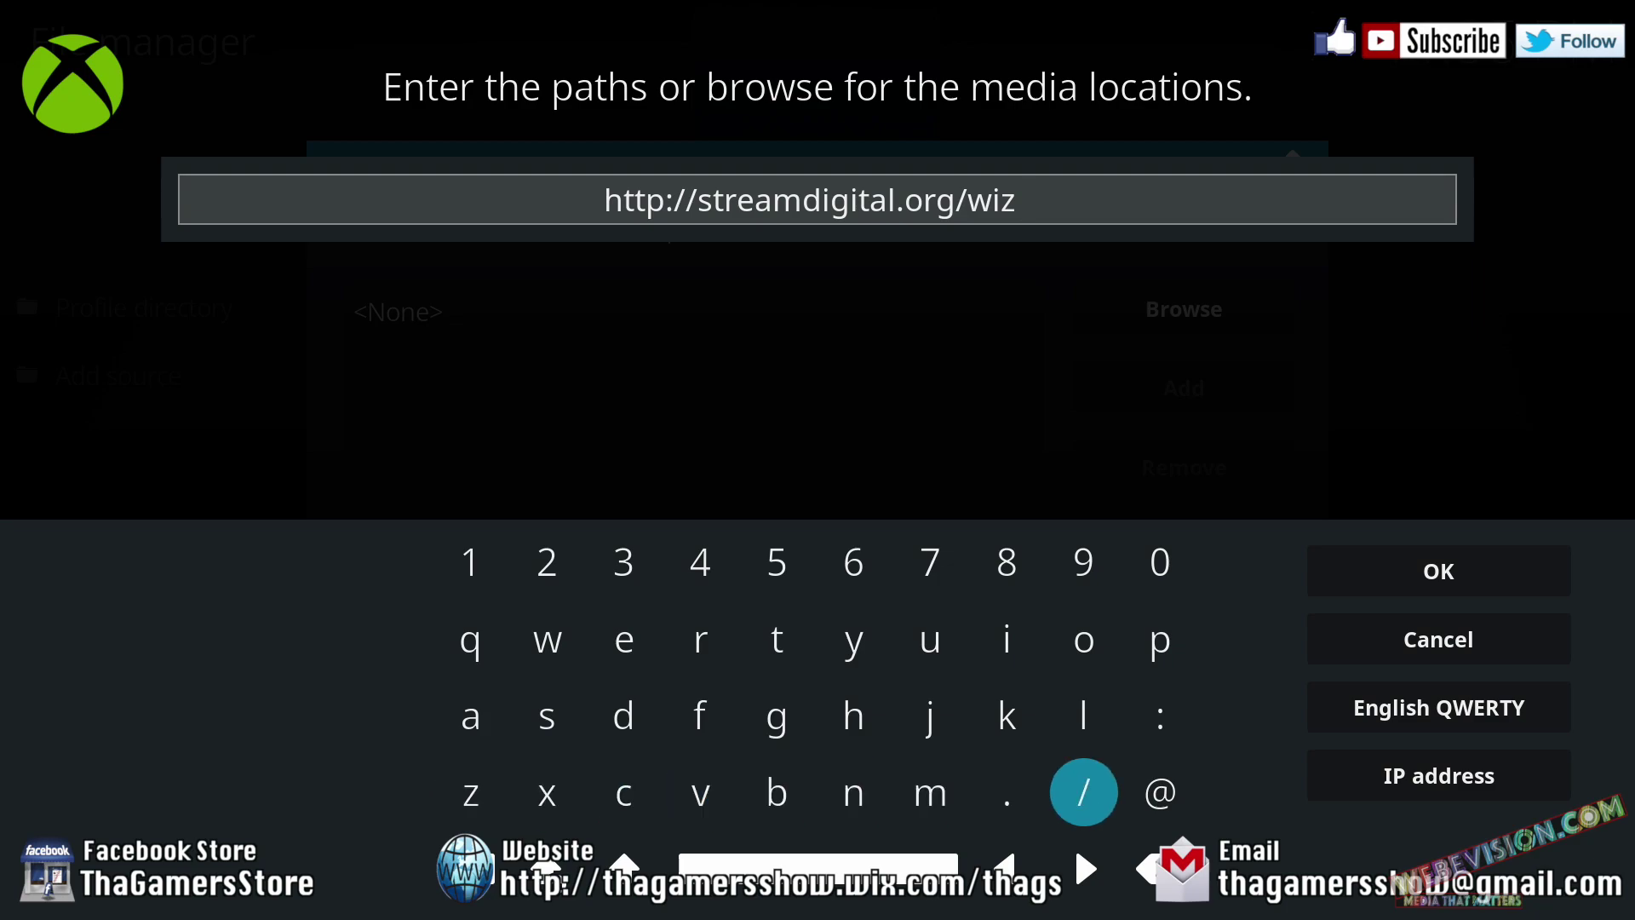
pyautogui.press('Up')
pyautogui.press('Up')
pyautogui.press('Up')
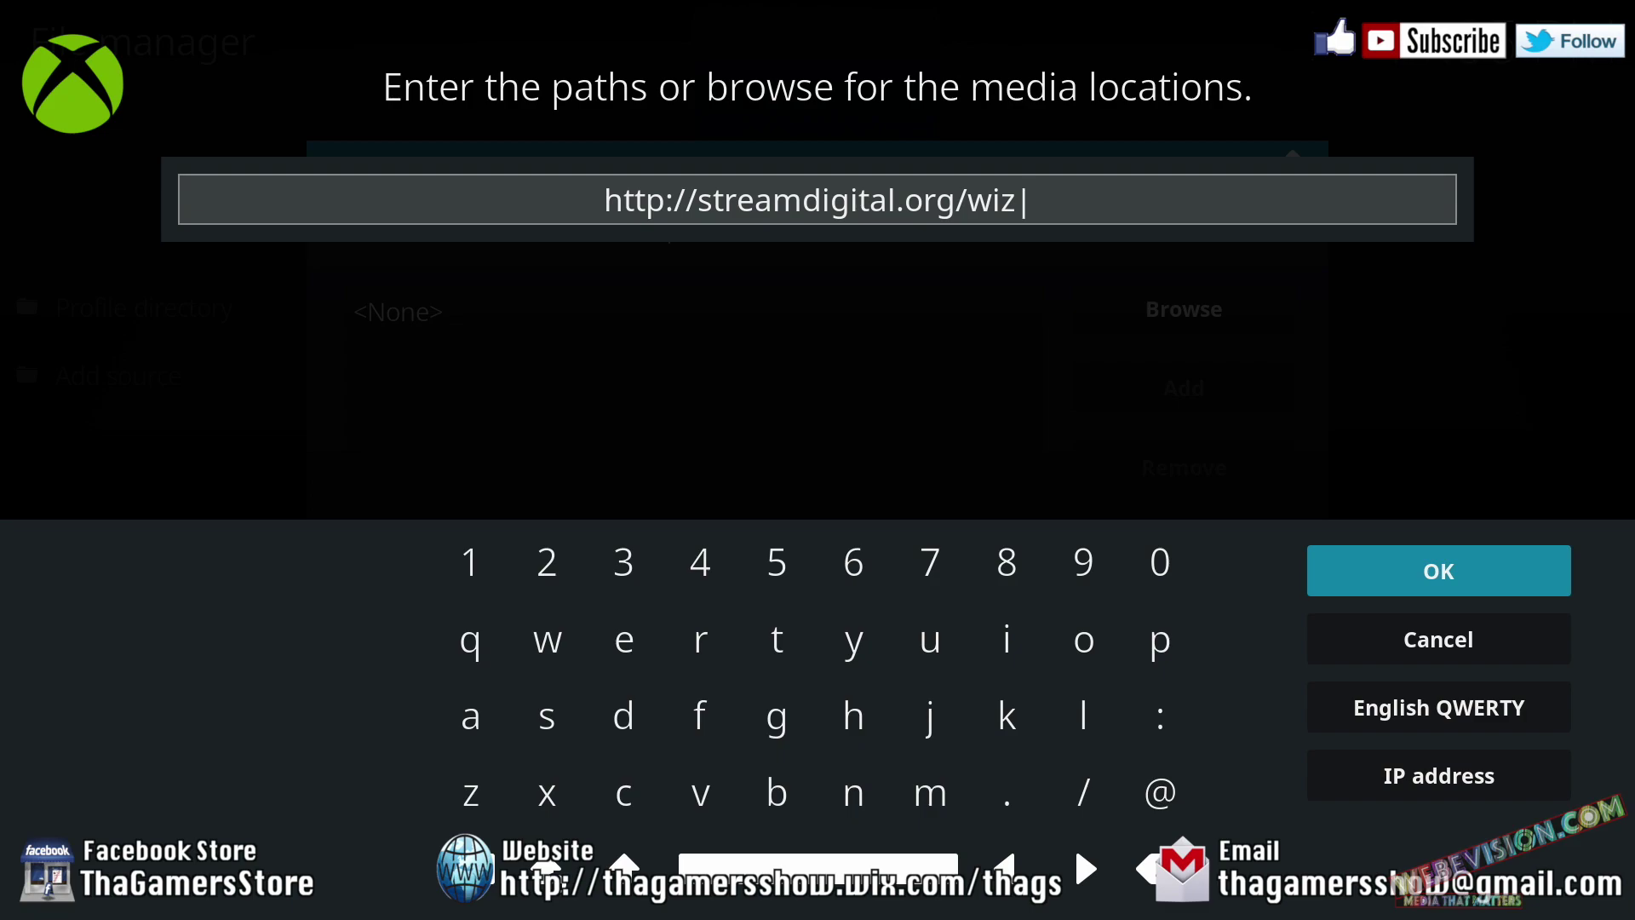
pyautogui.press('Return')
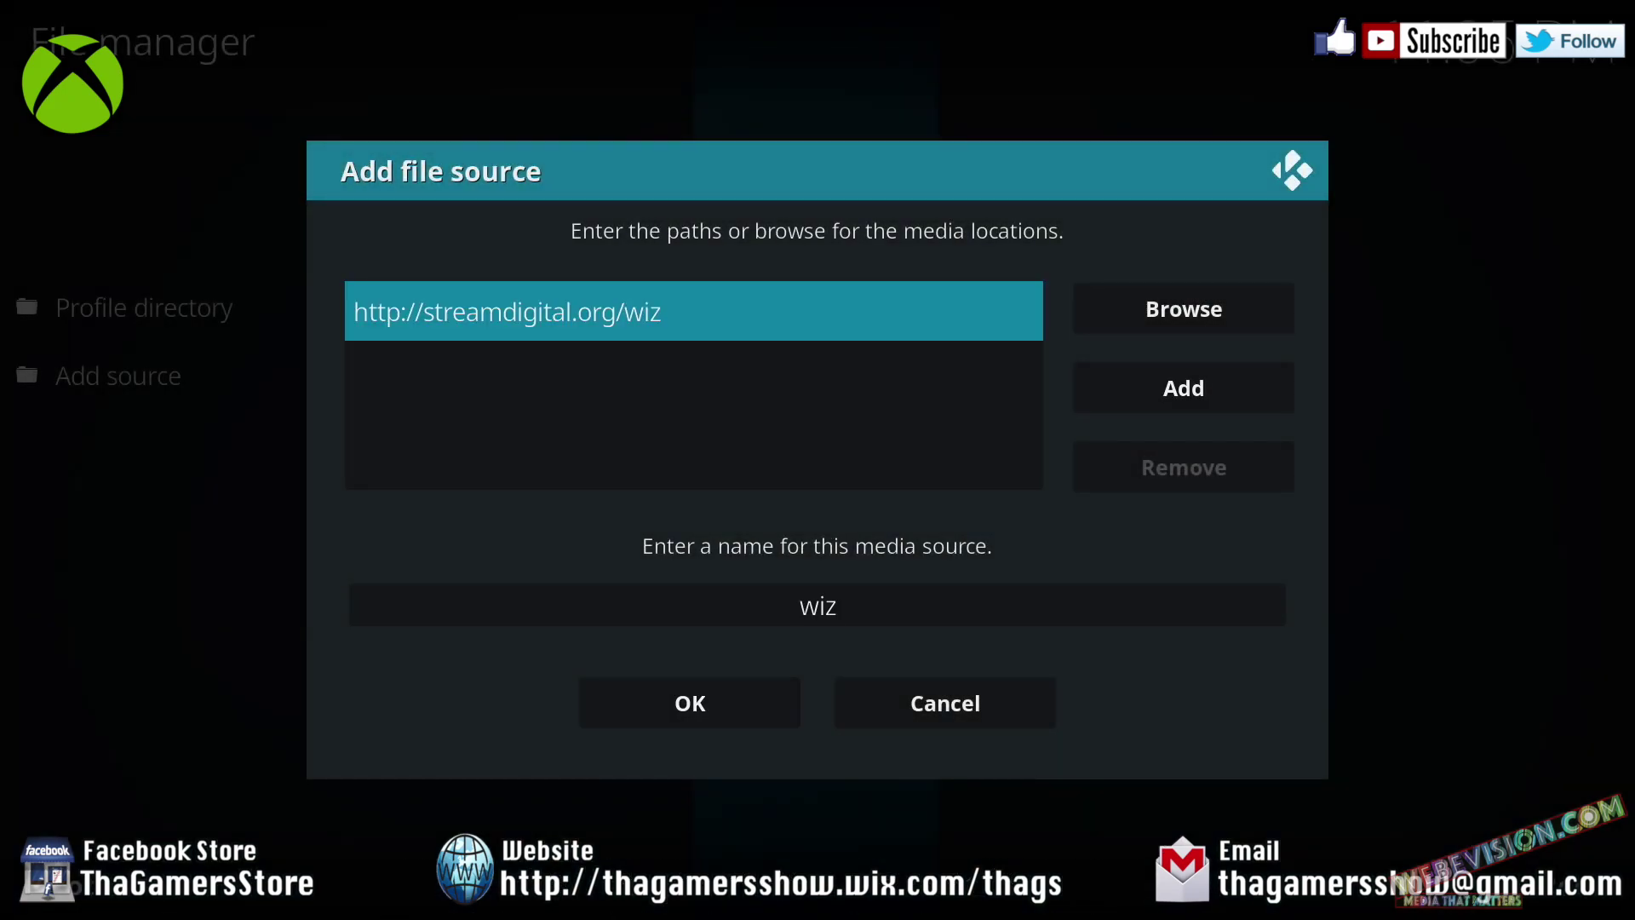
pyautogui.click(817, 604)
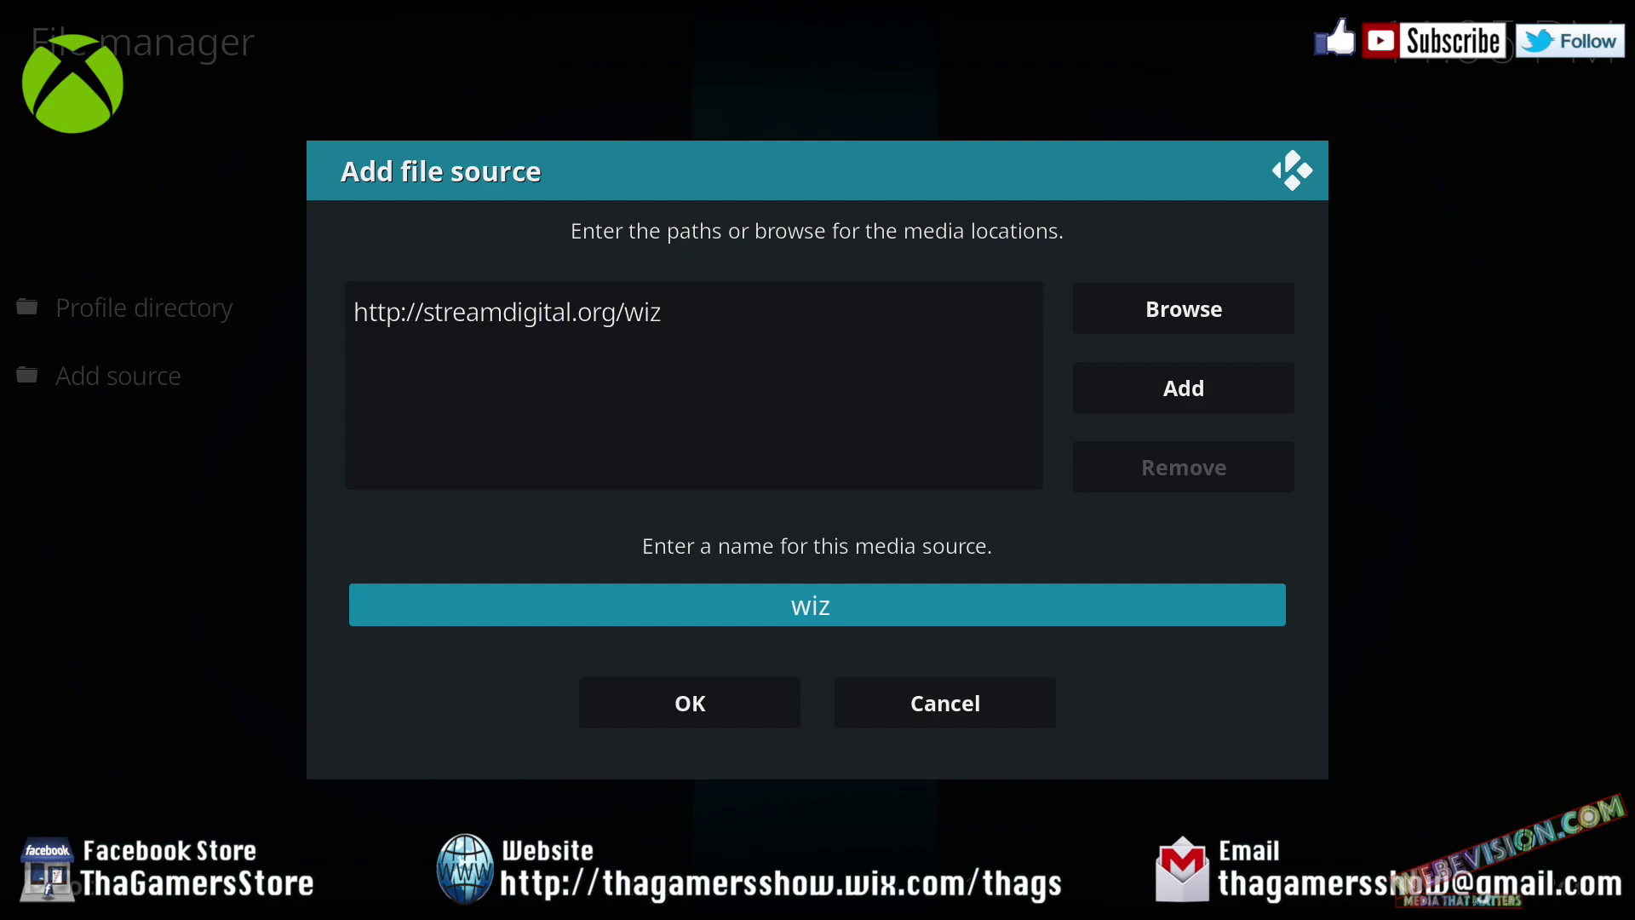
pyautogui.click(694, 311)
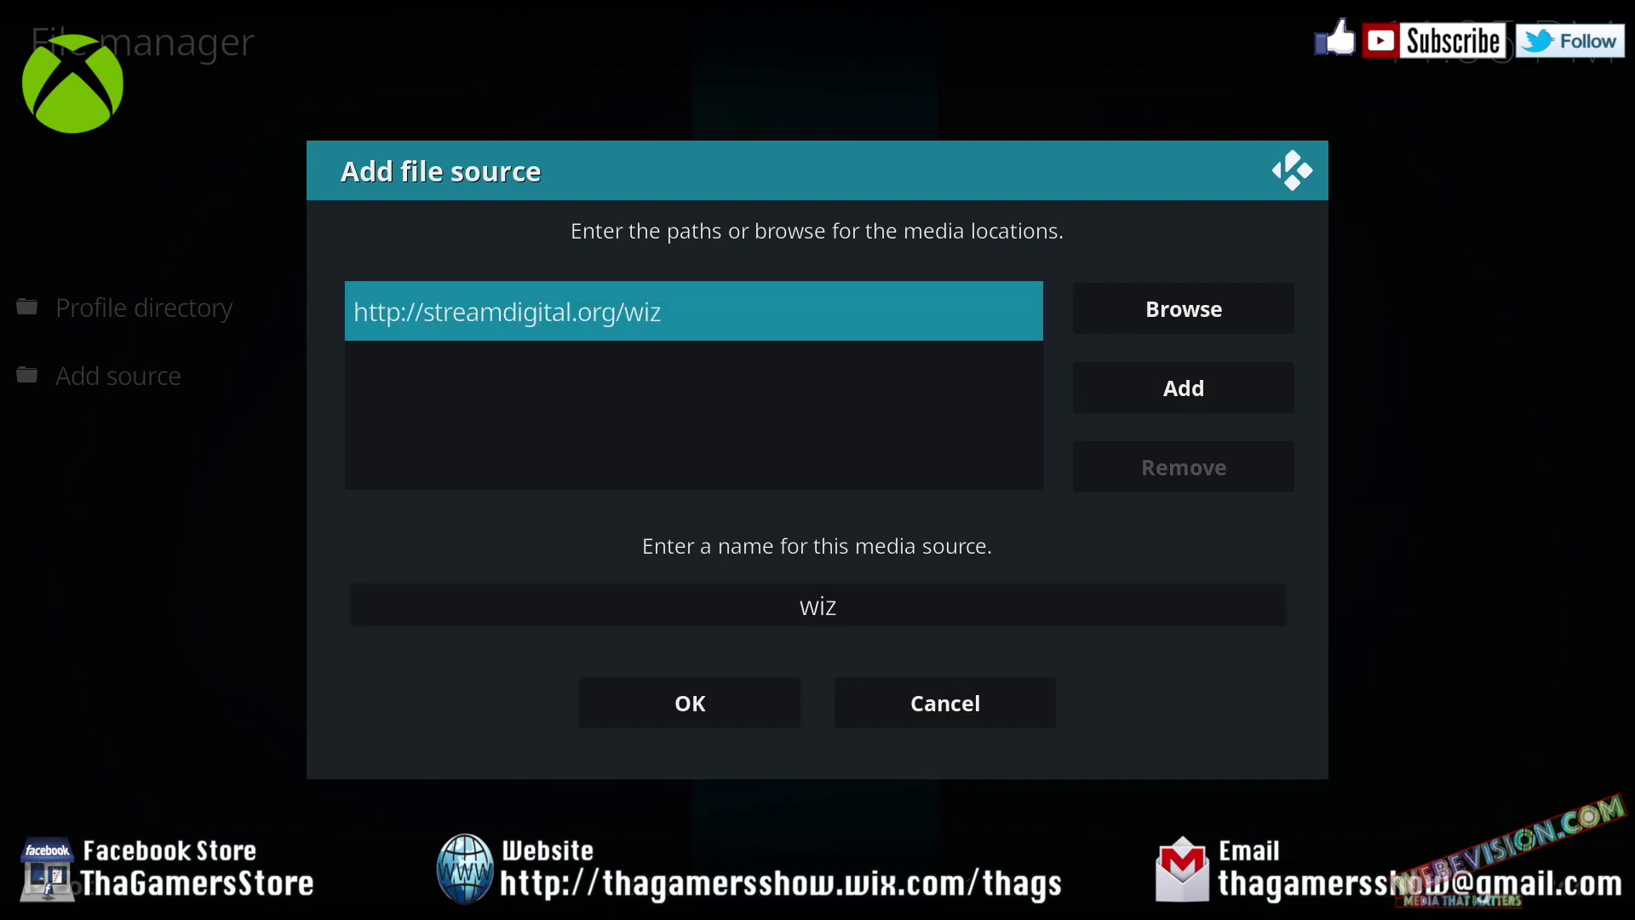
pyautogui.click(818, 604)
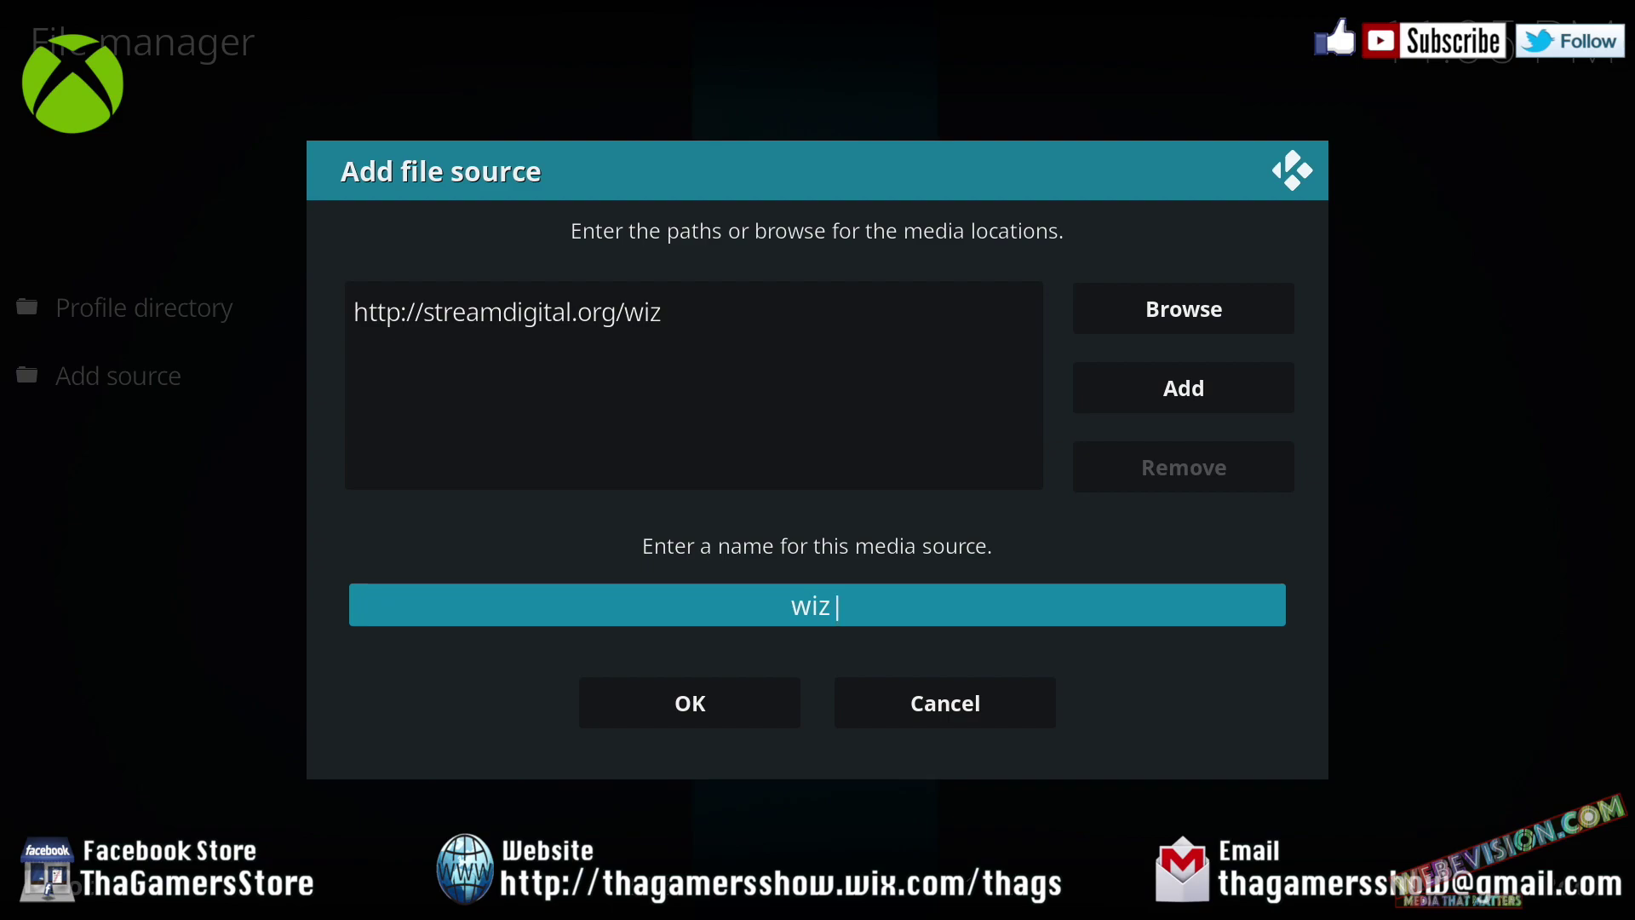
pyautogui.click(690, 702)
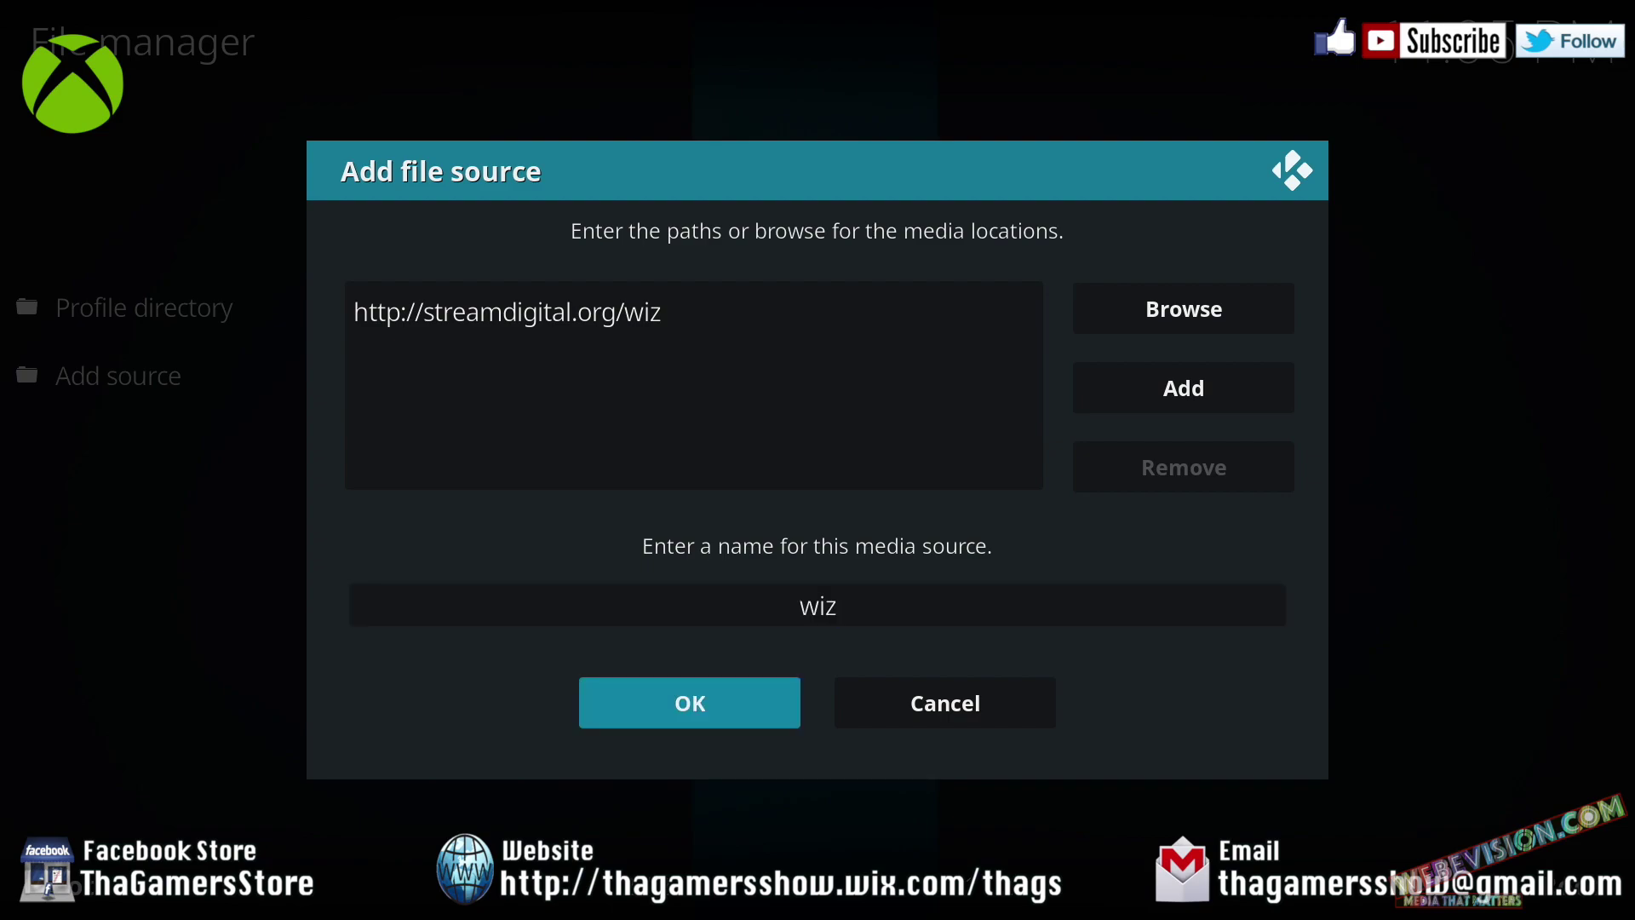
pyautogui.press('Return')
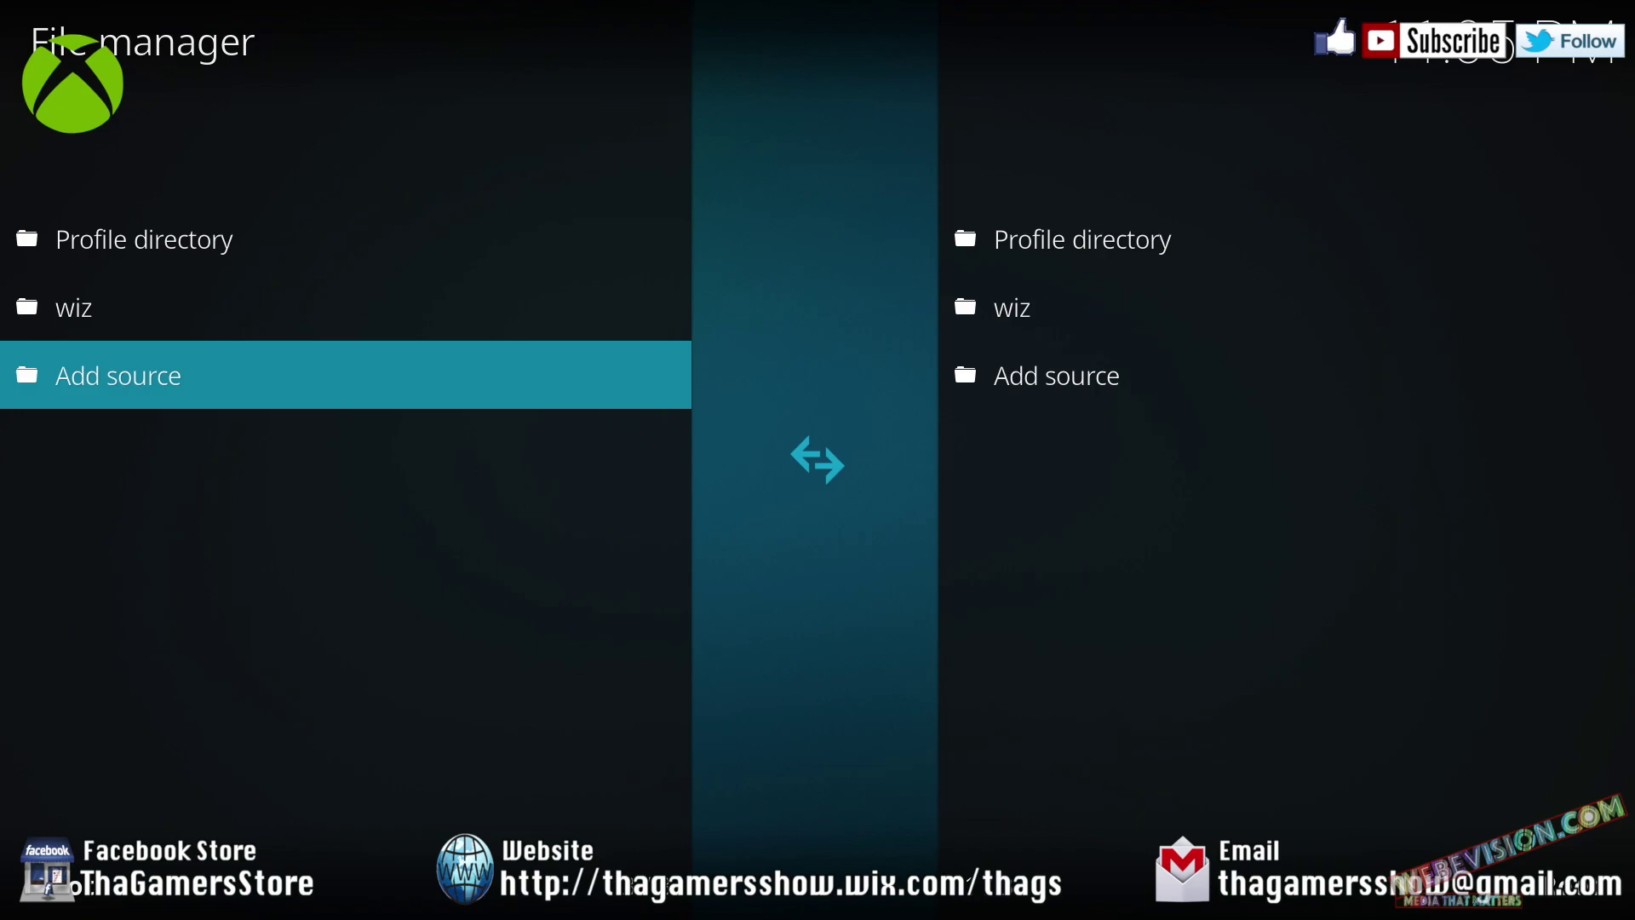
# - Go back from the File manager to the home screen and enter the Add-ons section
pyautogui.press('BackSpace')
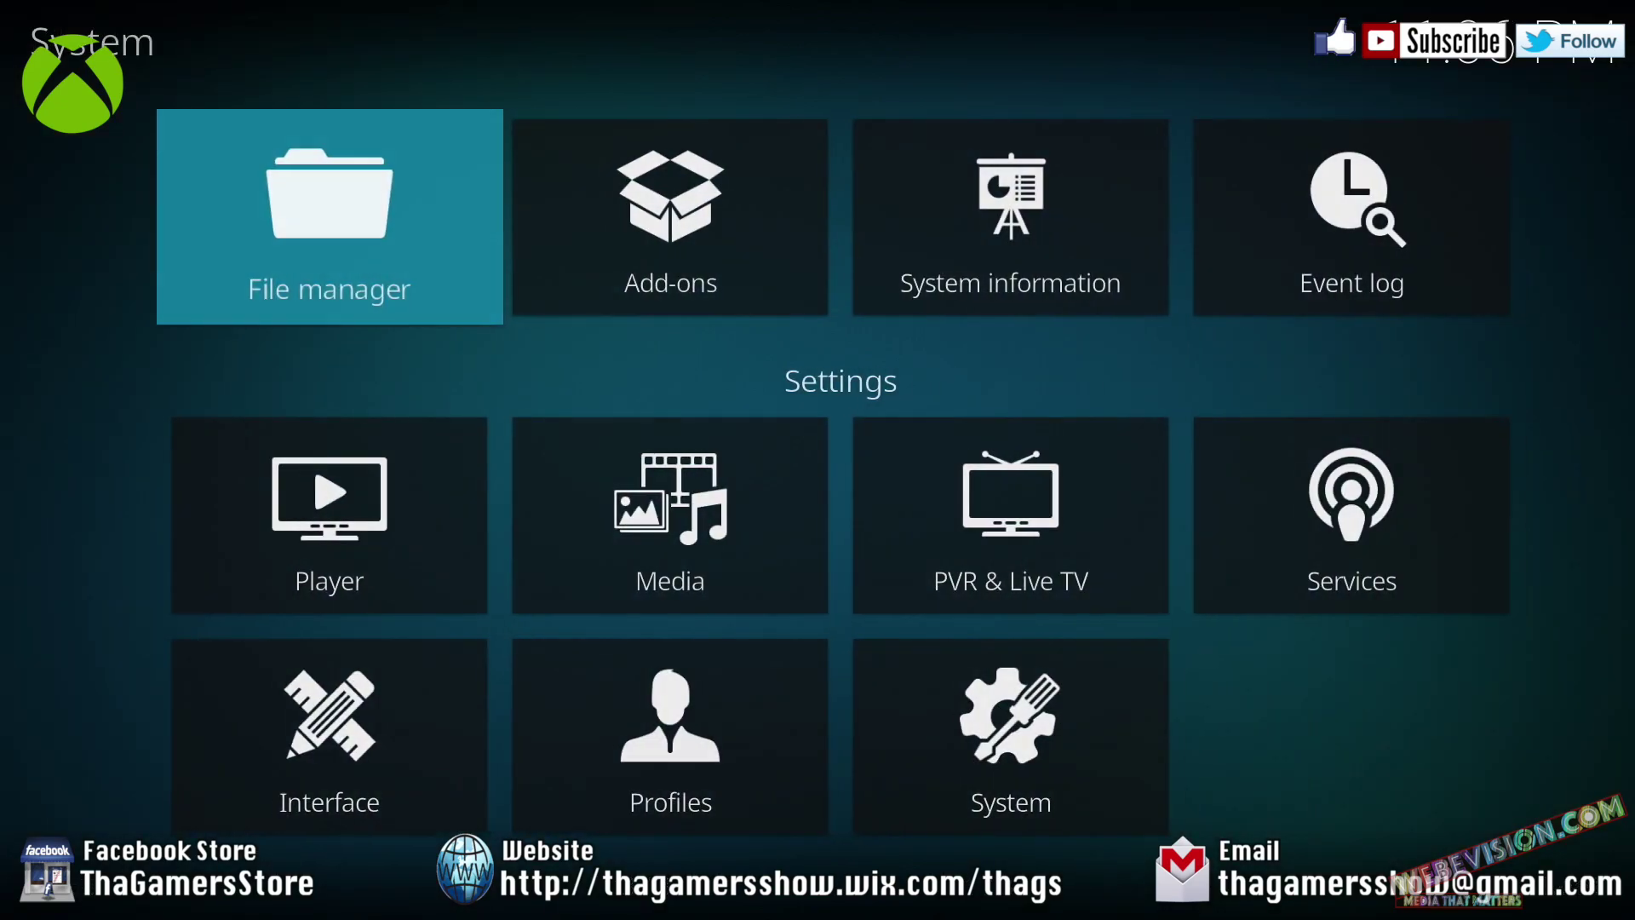
pyautogui.press('BackSpace')
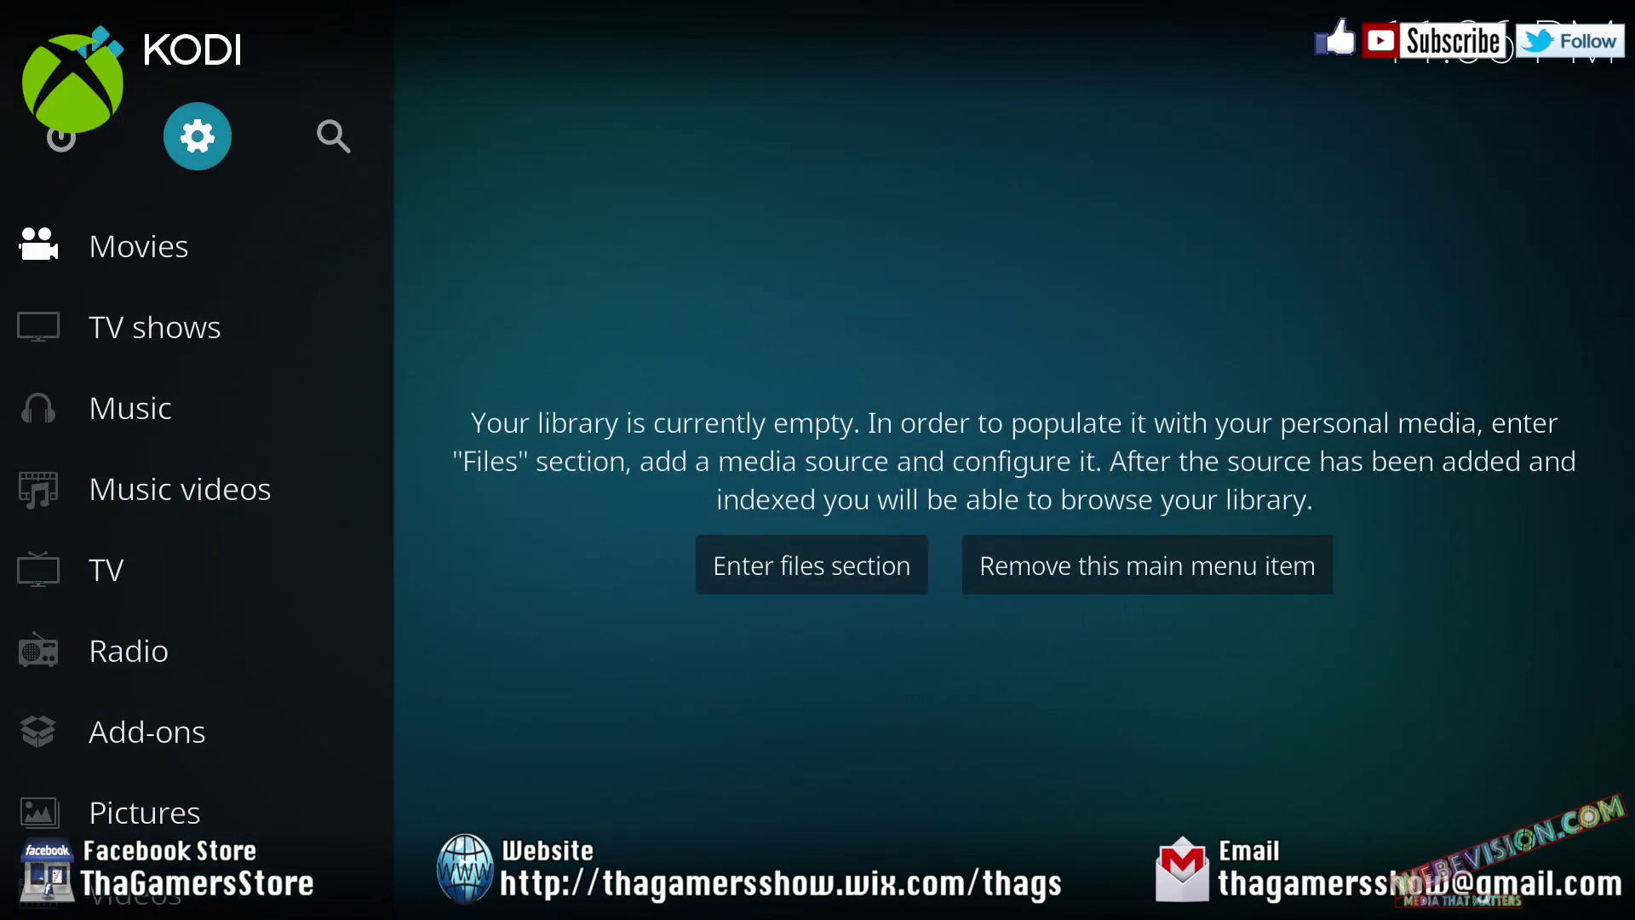
pyautogui.press('Down')
pyautogui.press('Down')
pyautogui.press('Down')
pyautogui.press('Down')
pyautogui.press('Down')
pyautogui.press('Down')
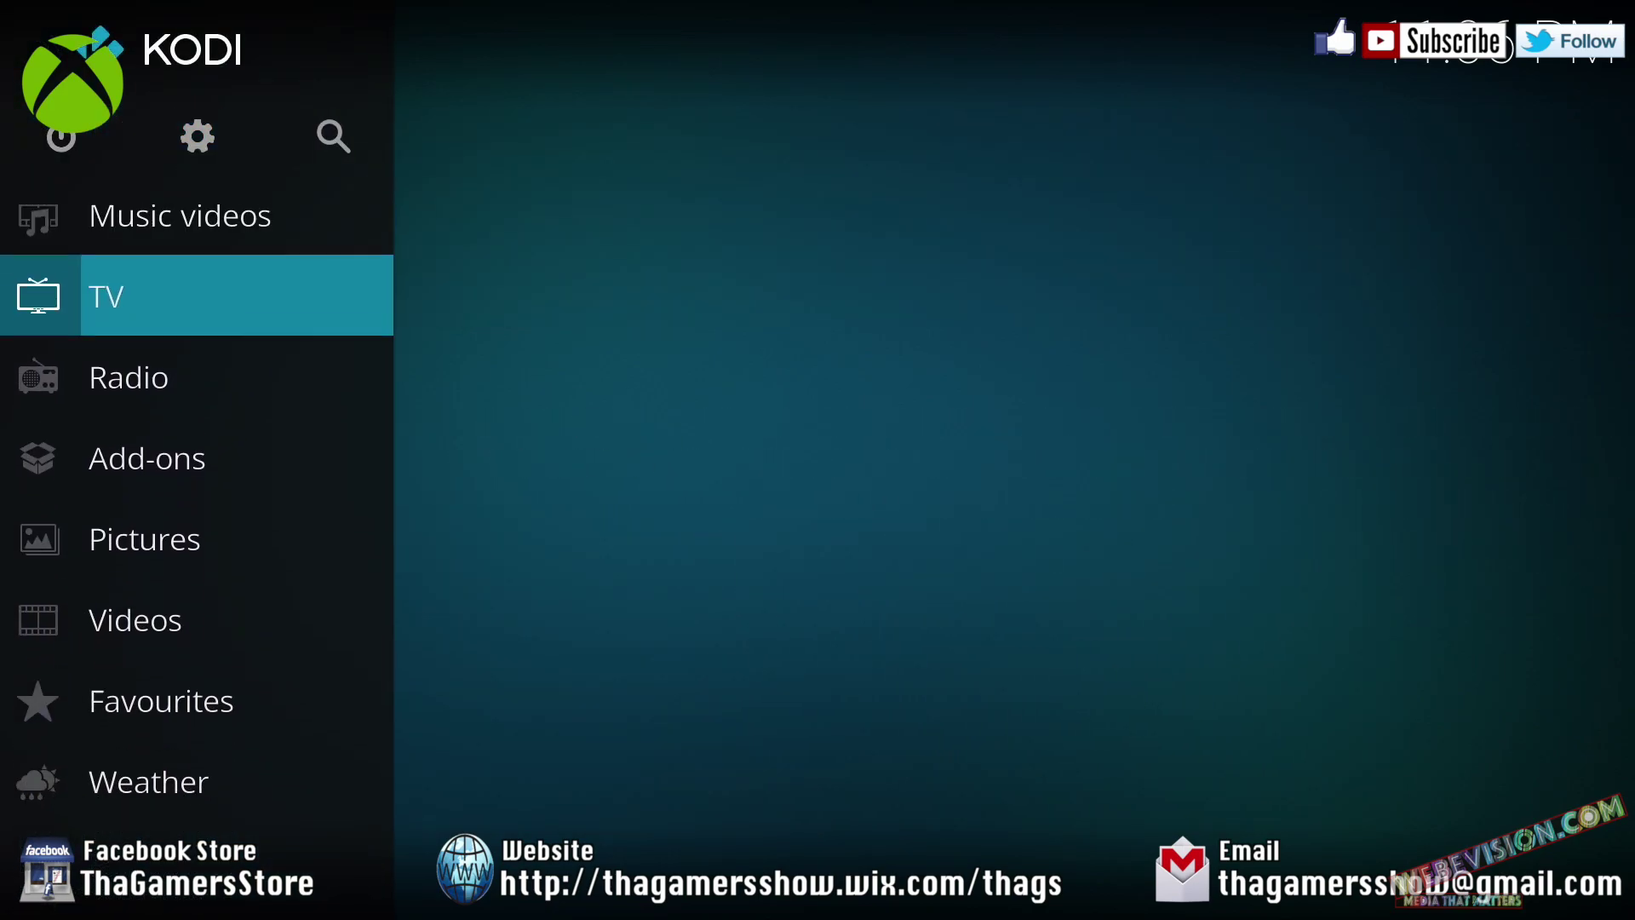
pyautogui.press('Down')
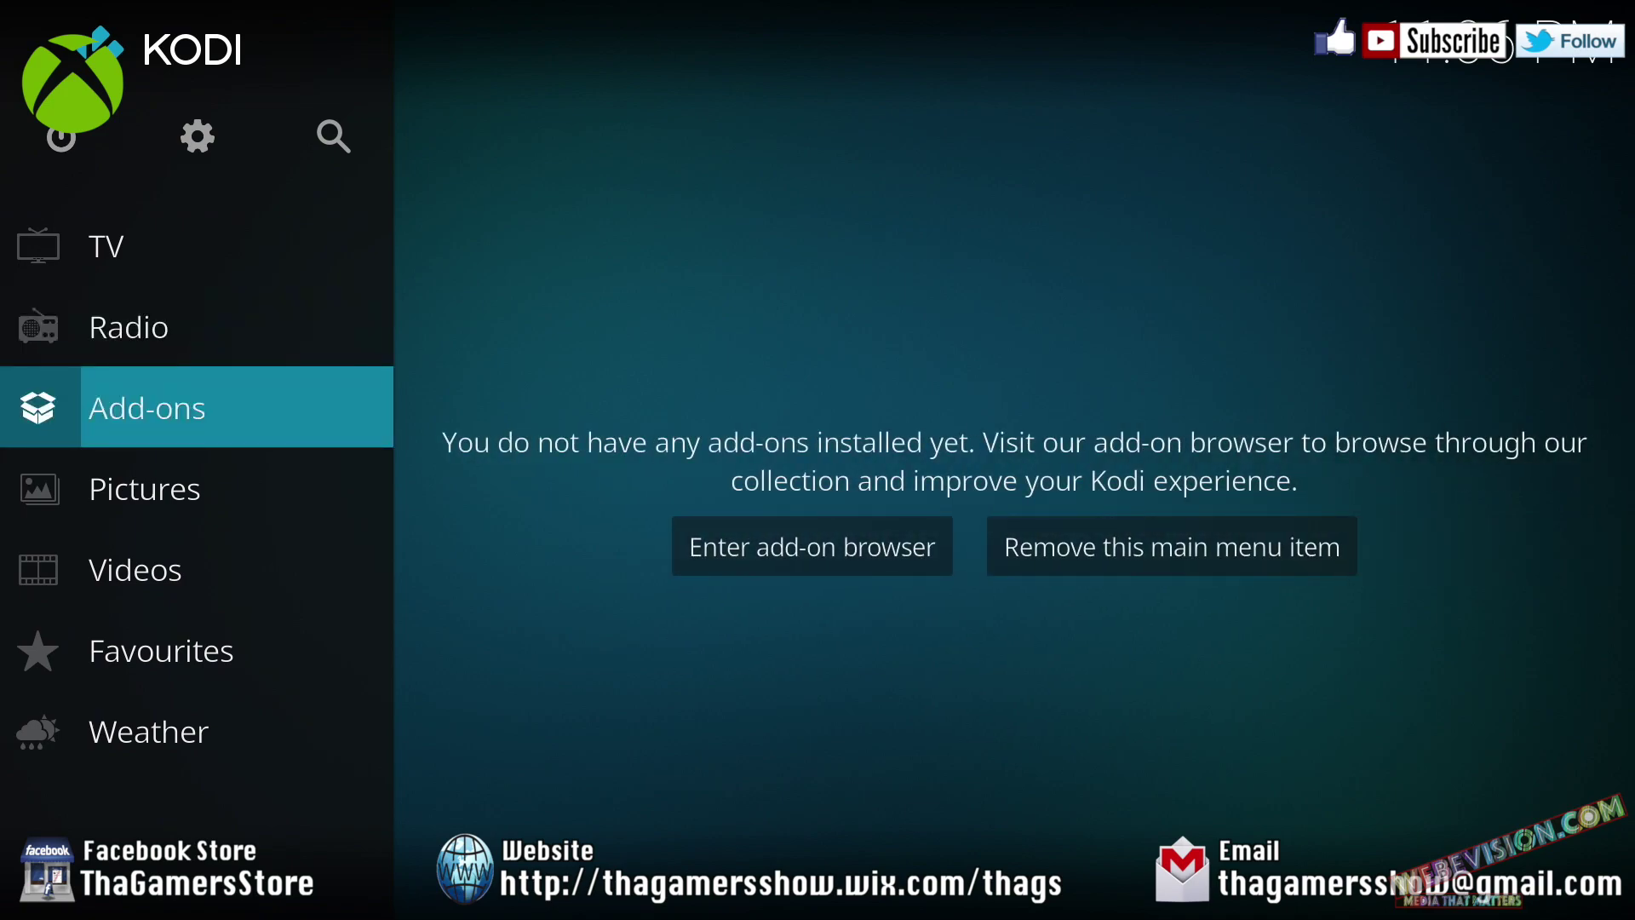
pyautogui.press('Return')
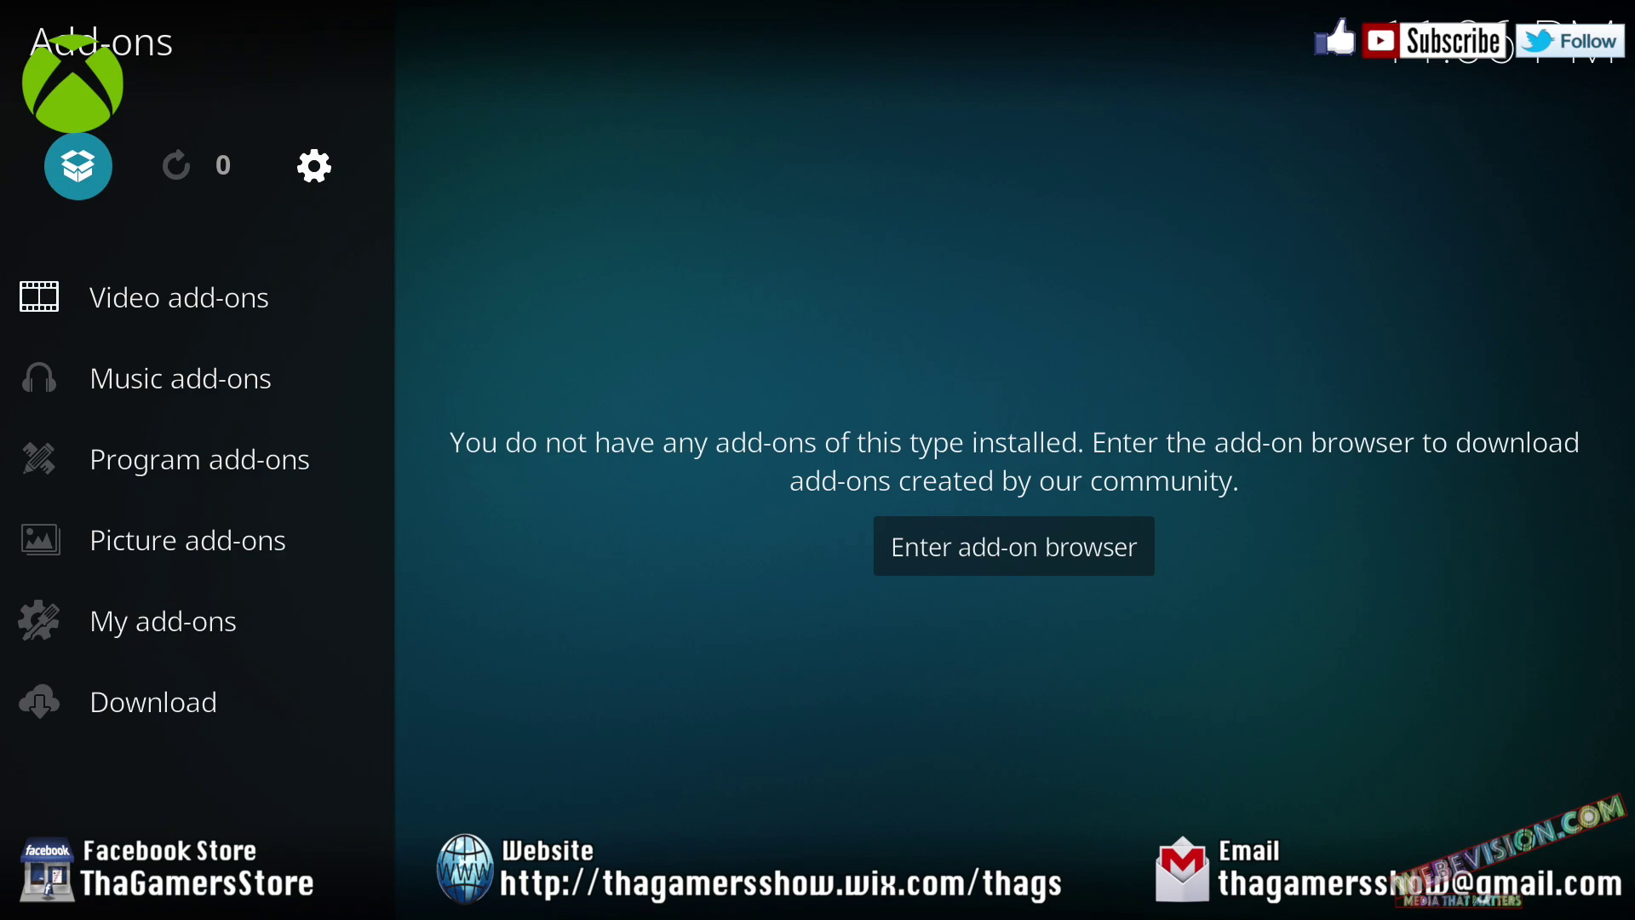
# - Use Install from zip file to browse the wiz source and select plugin.program.sdwiz.zip
pyautogui.press('Return')
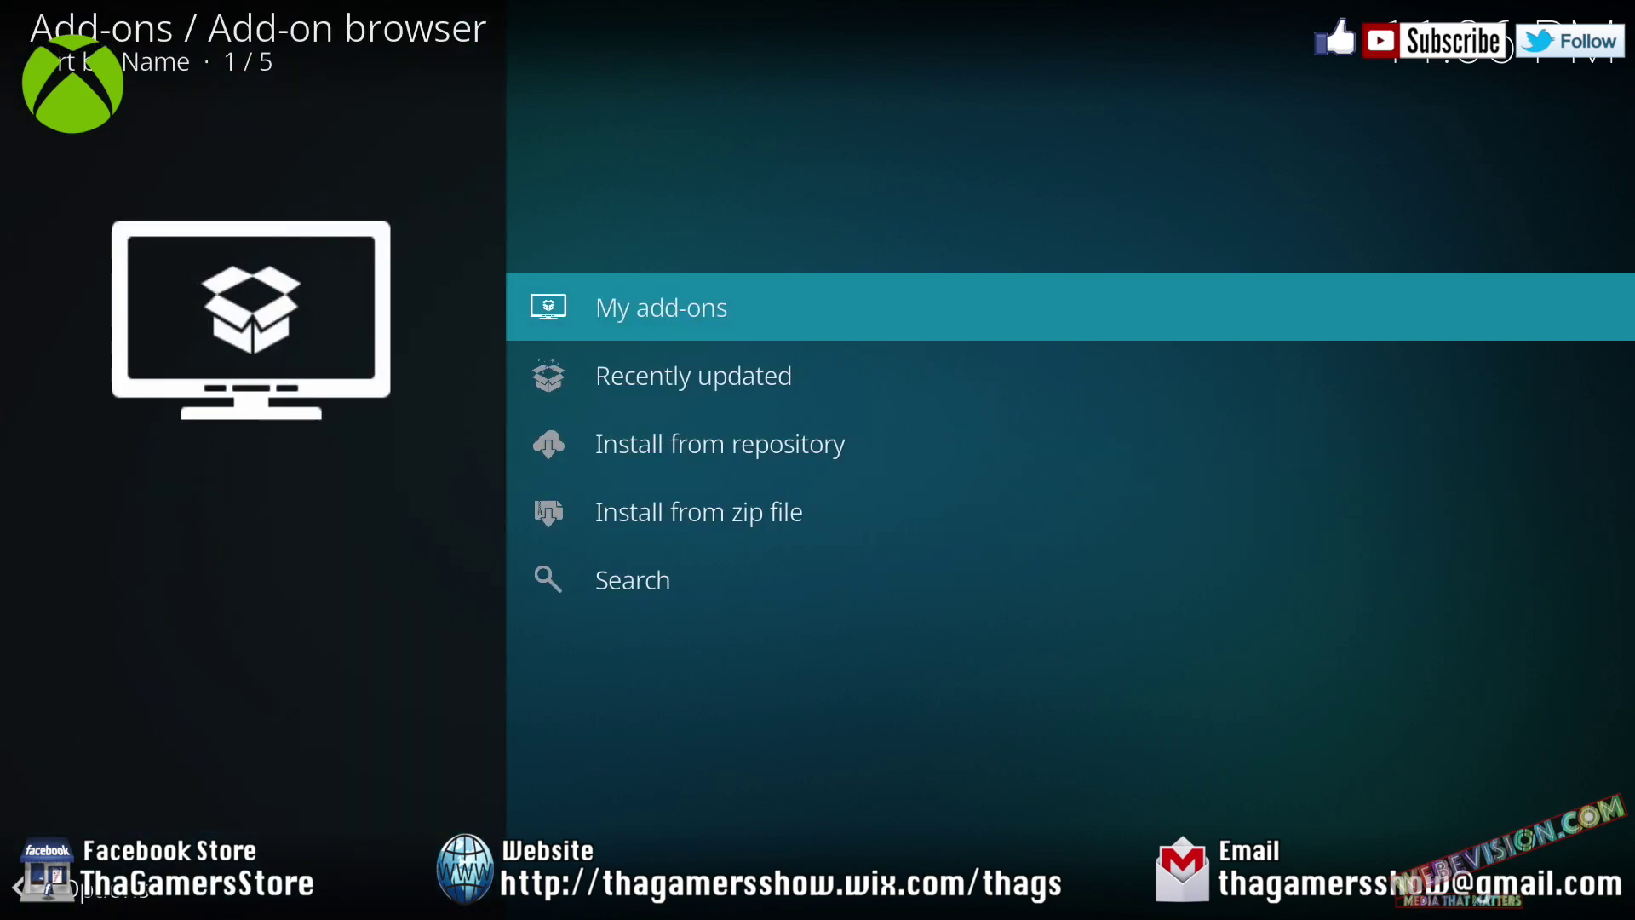
pyautogui.press('Down')
pyautogui.press('Down')
pyautogui.press('Down')
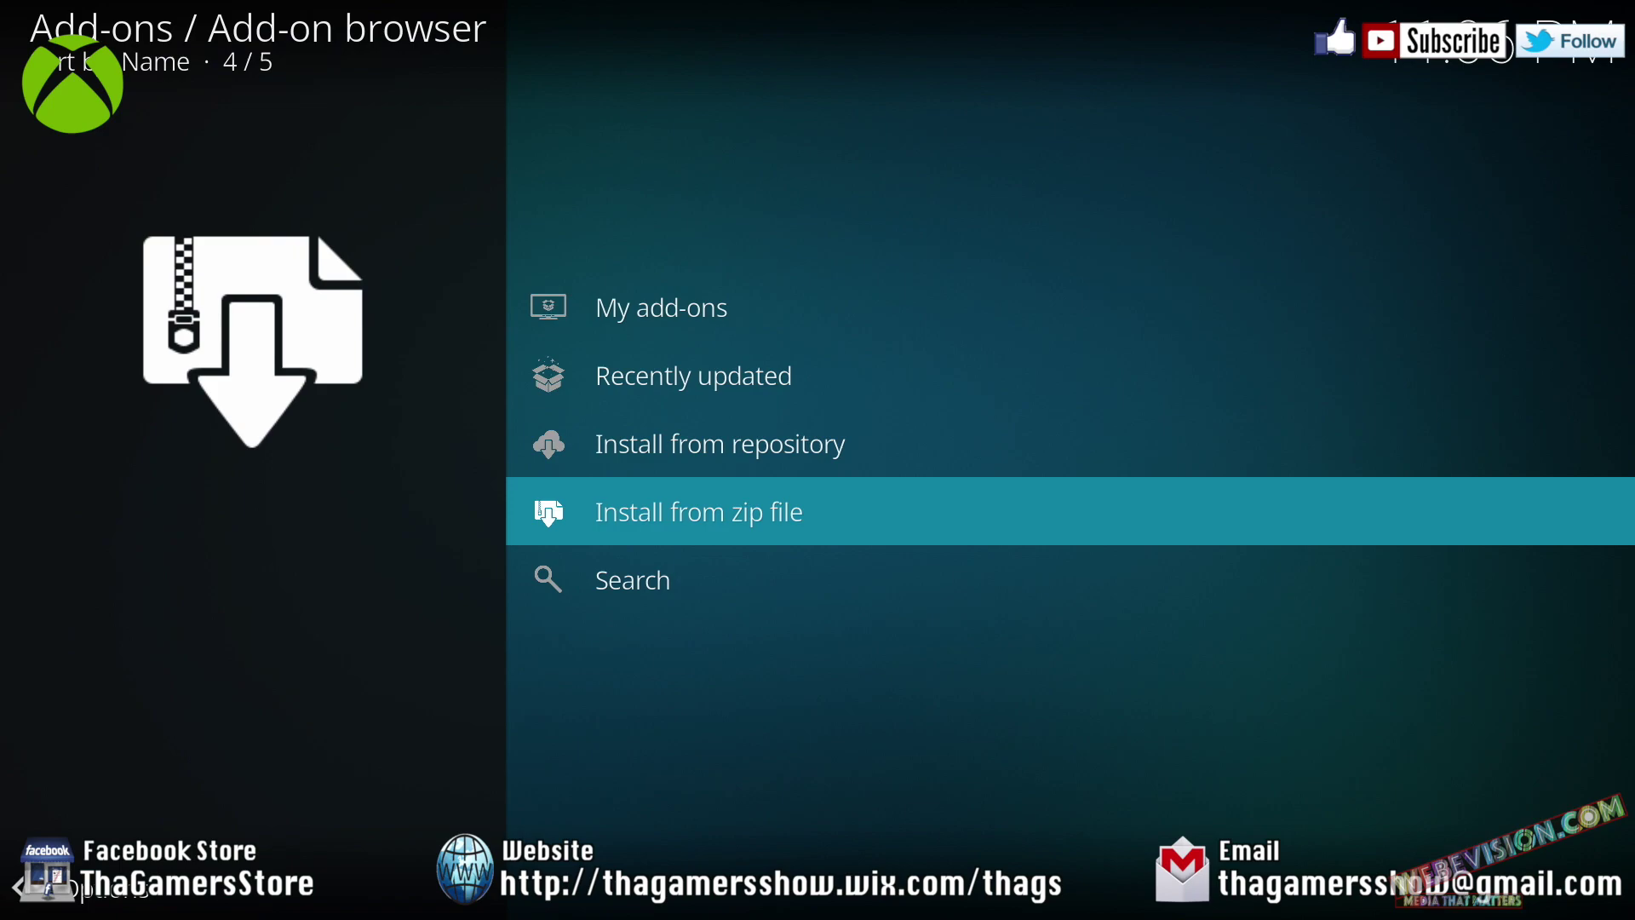
pyautogui.press('Return')
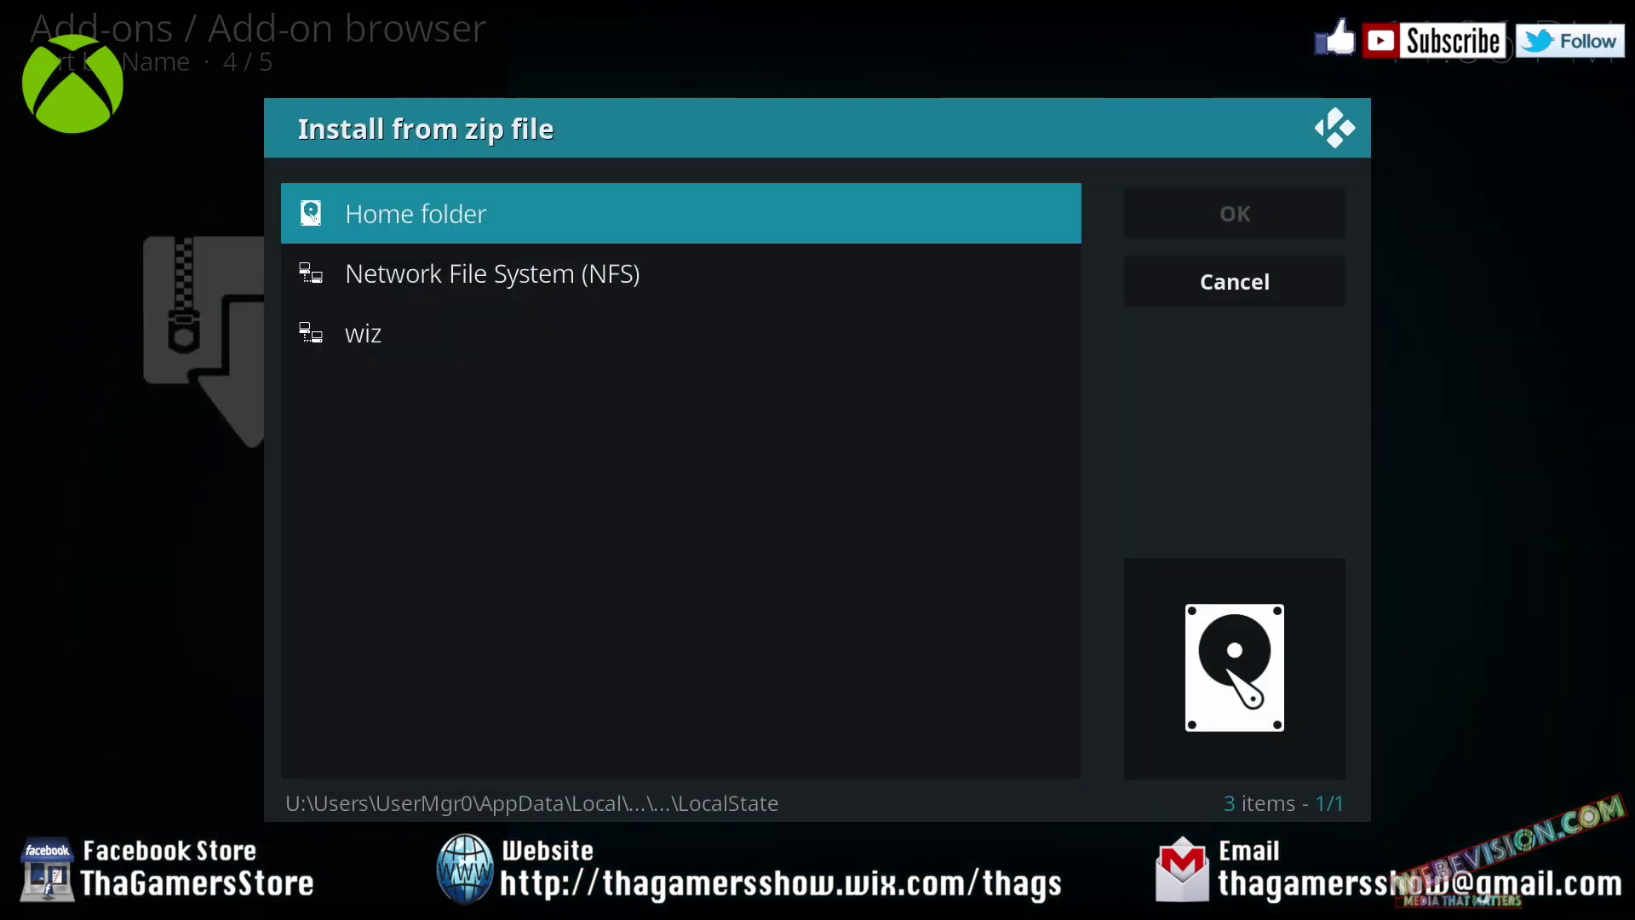
pyautogui.press('Down')
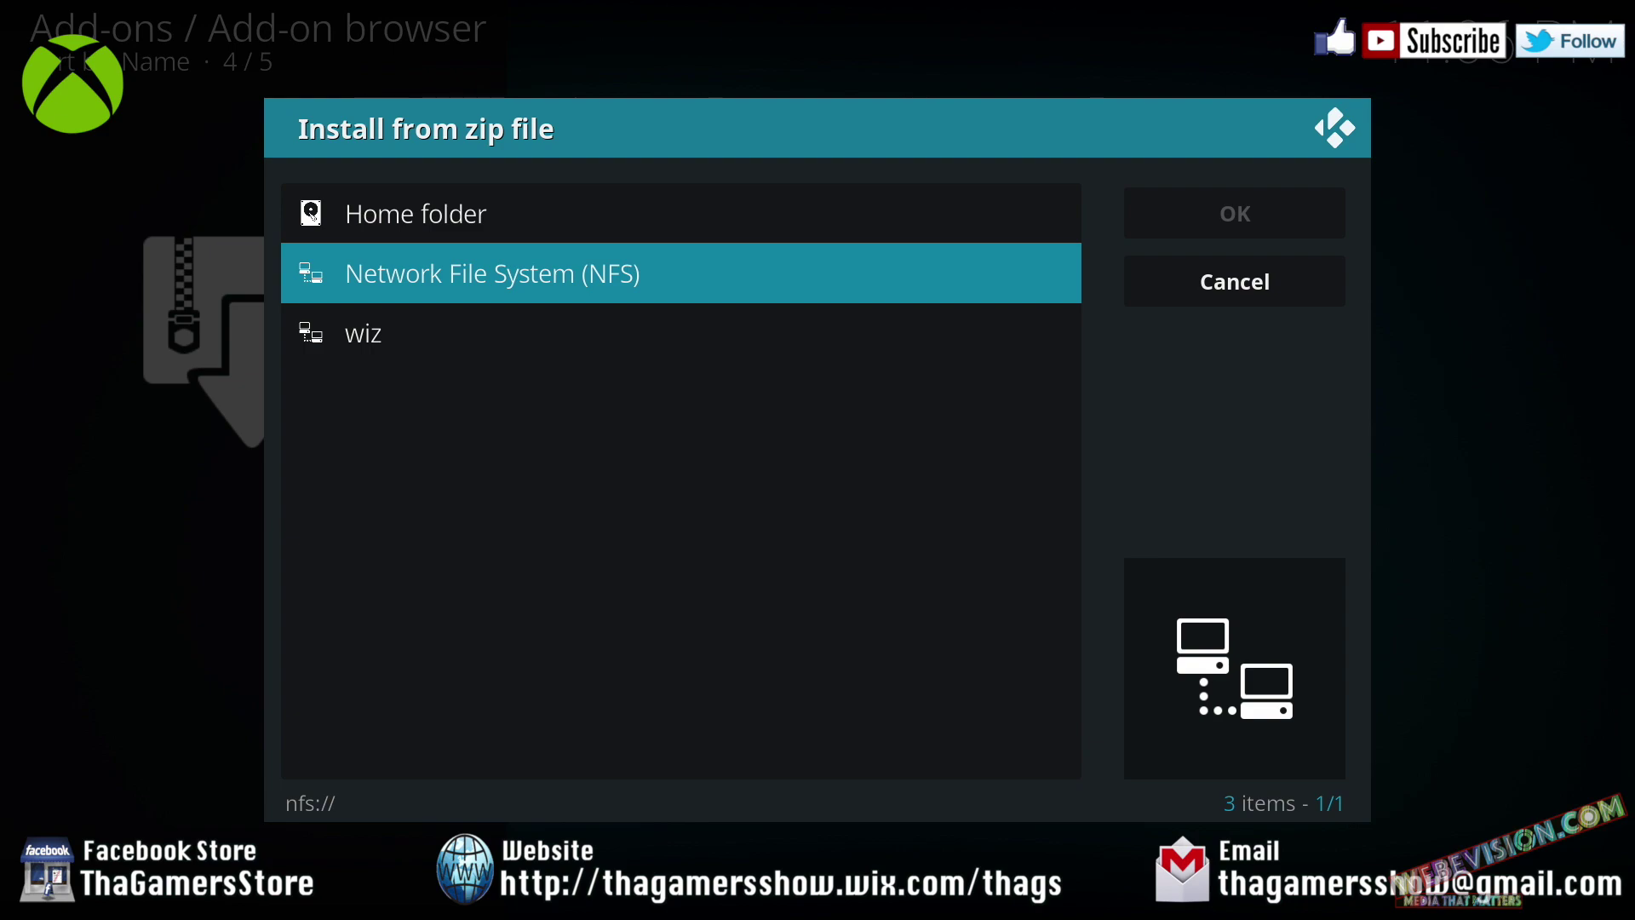
pyautogui.press('Down')
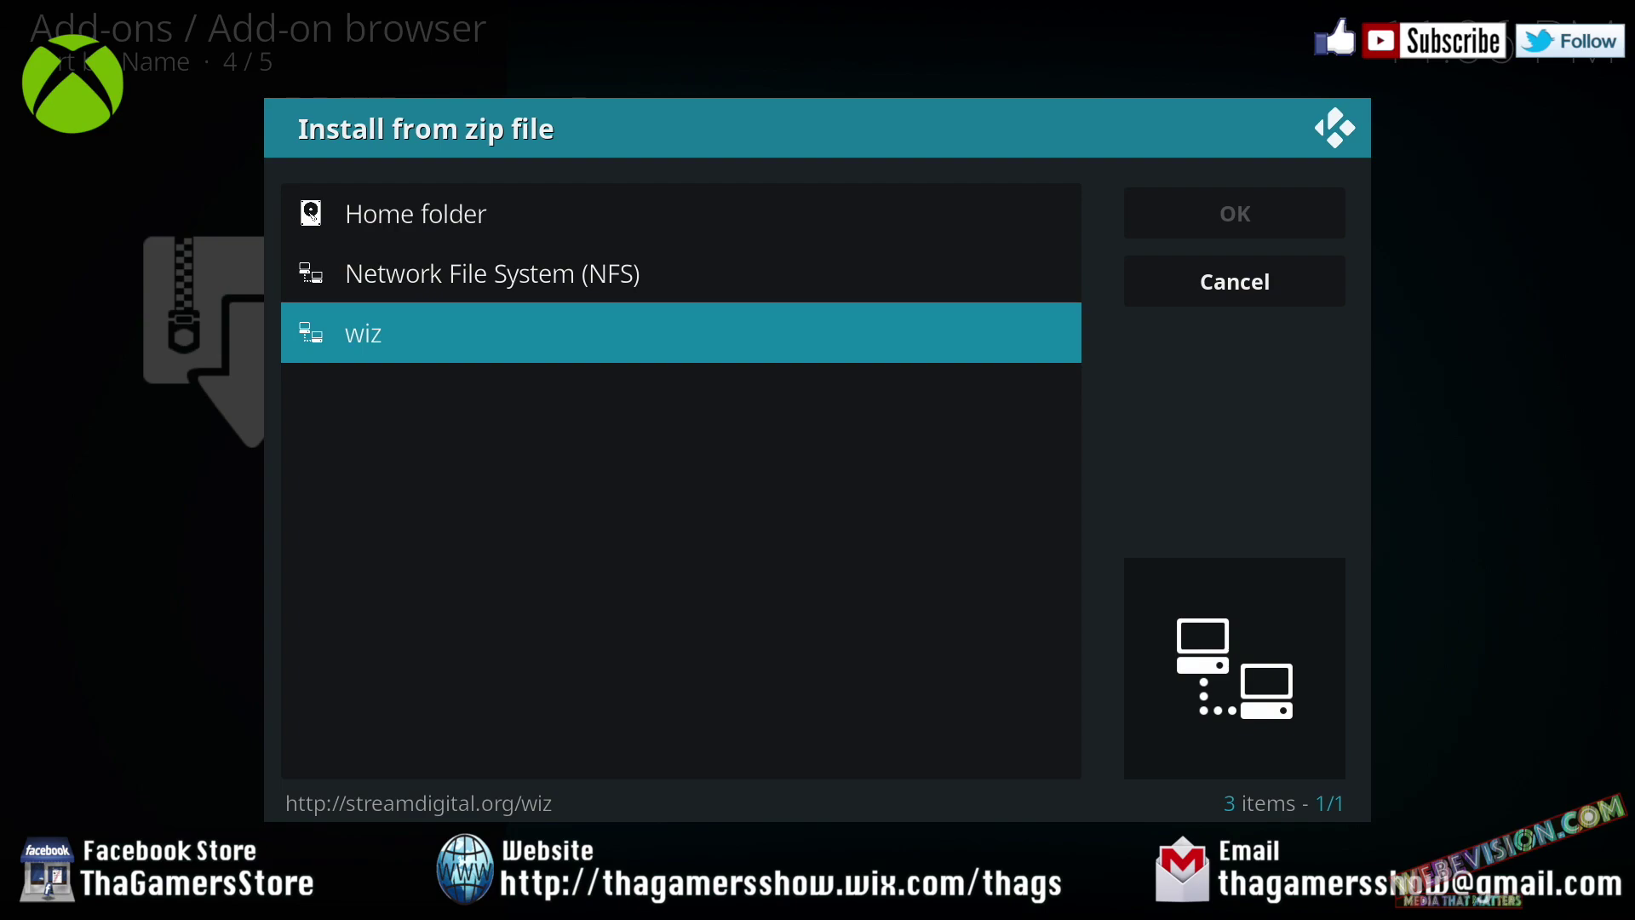
pyautogui.press('Return')
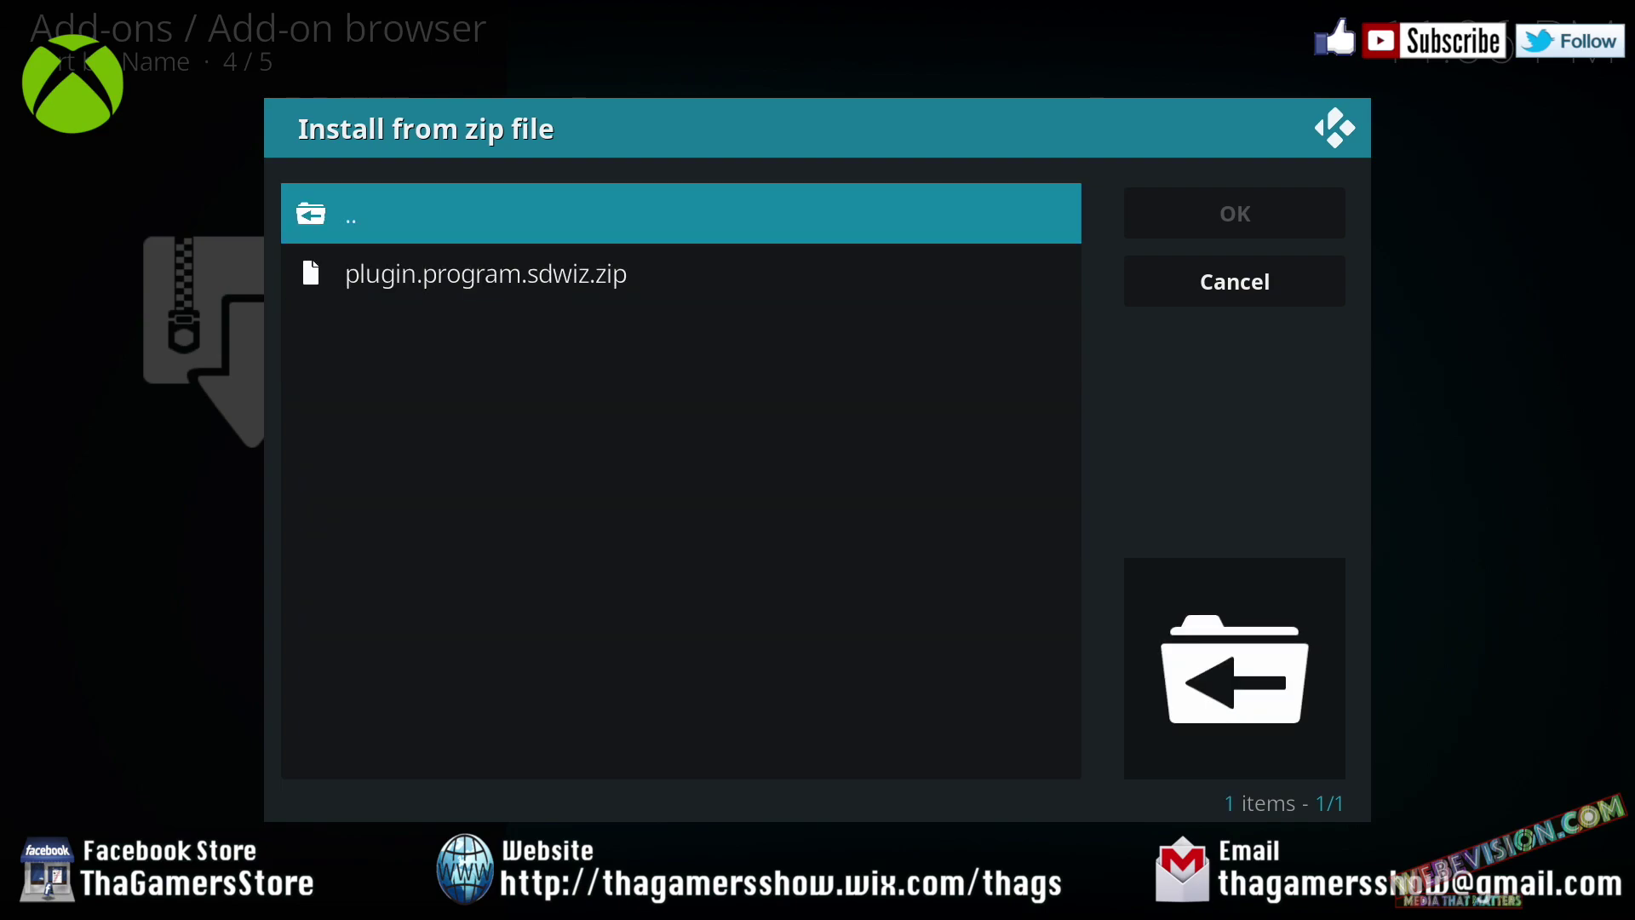
pyautogui.press('Down')
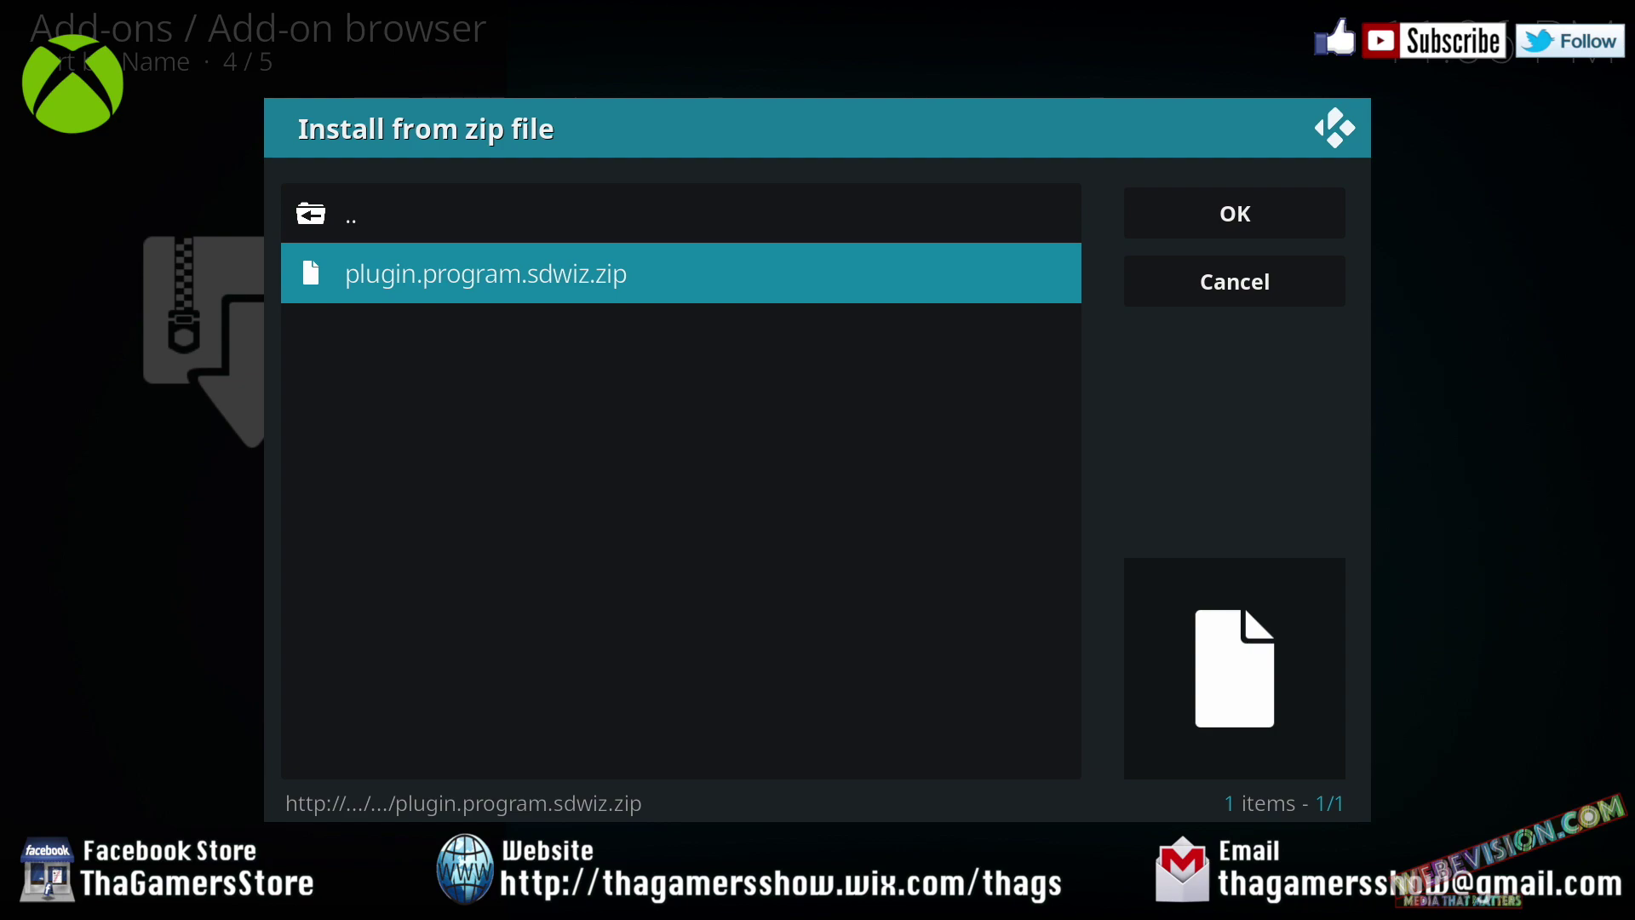
pyautogui.press('Return')
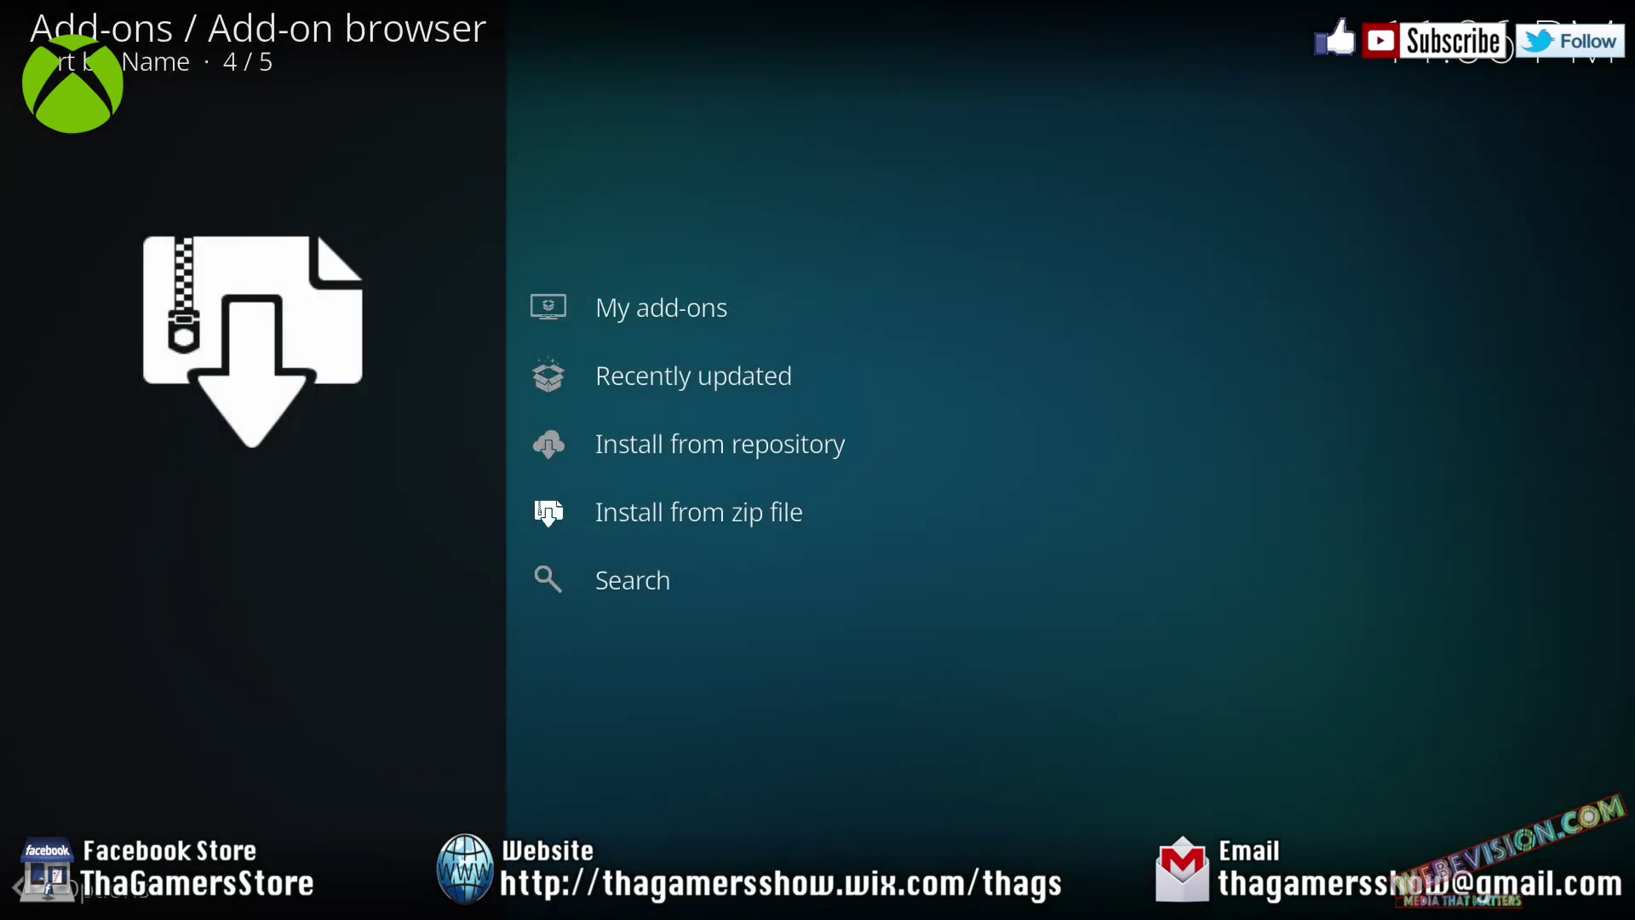
# - Return focus to Install from zip file while the wizard installs and its notice appears
pyautogui.press('Right')
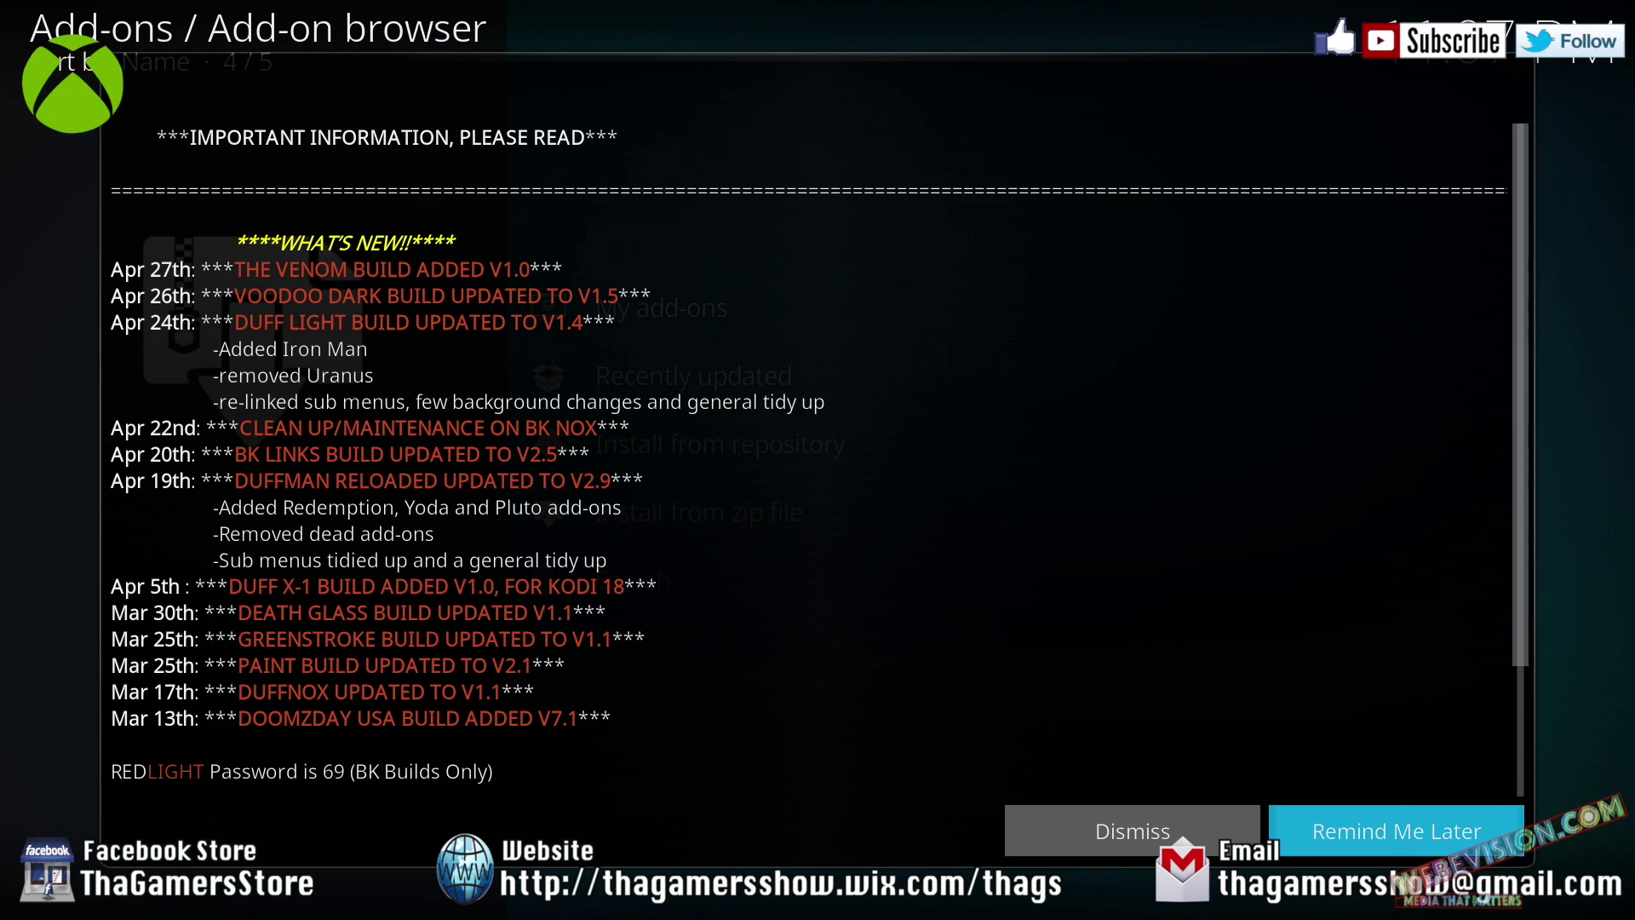
# - Dismiss the Stream Digital wizard's what's-new notice
pyautogui.press('Left')
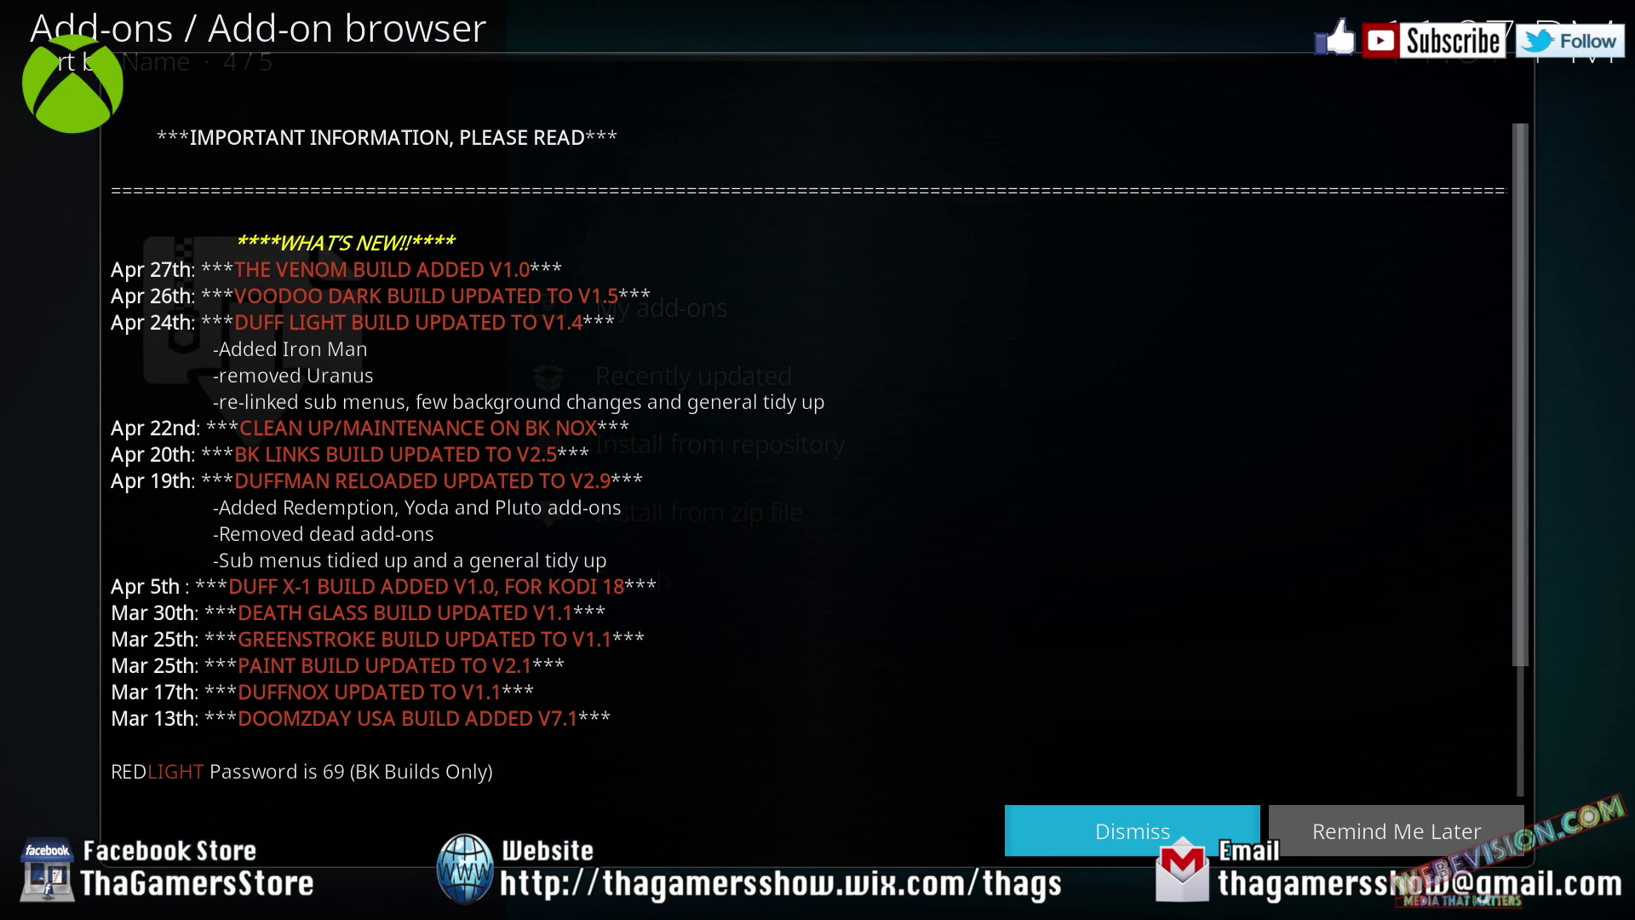
pyautogui.press('Return')
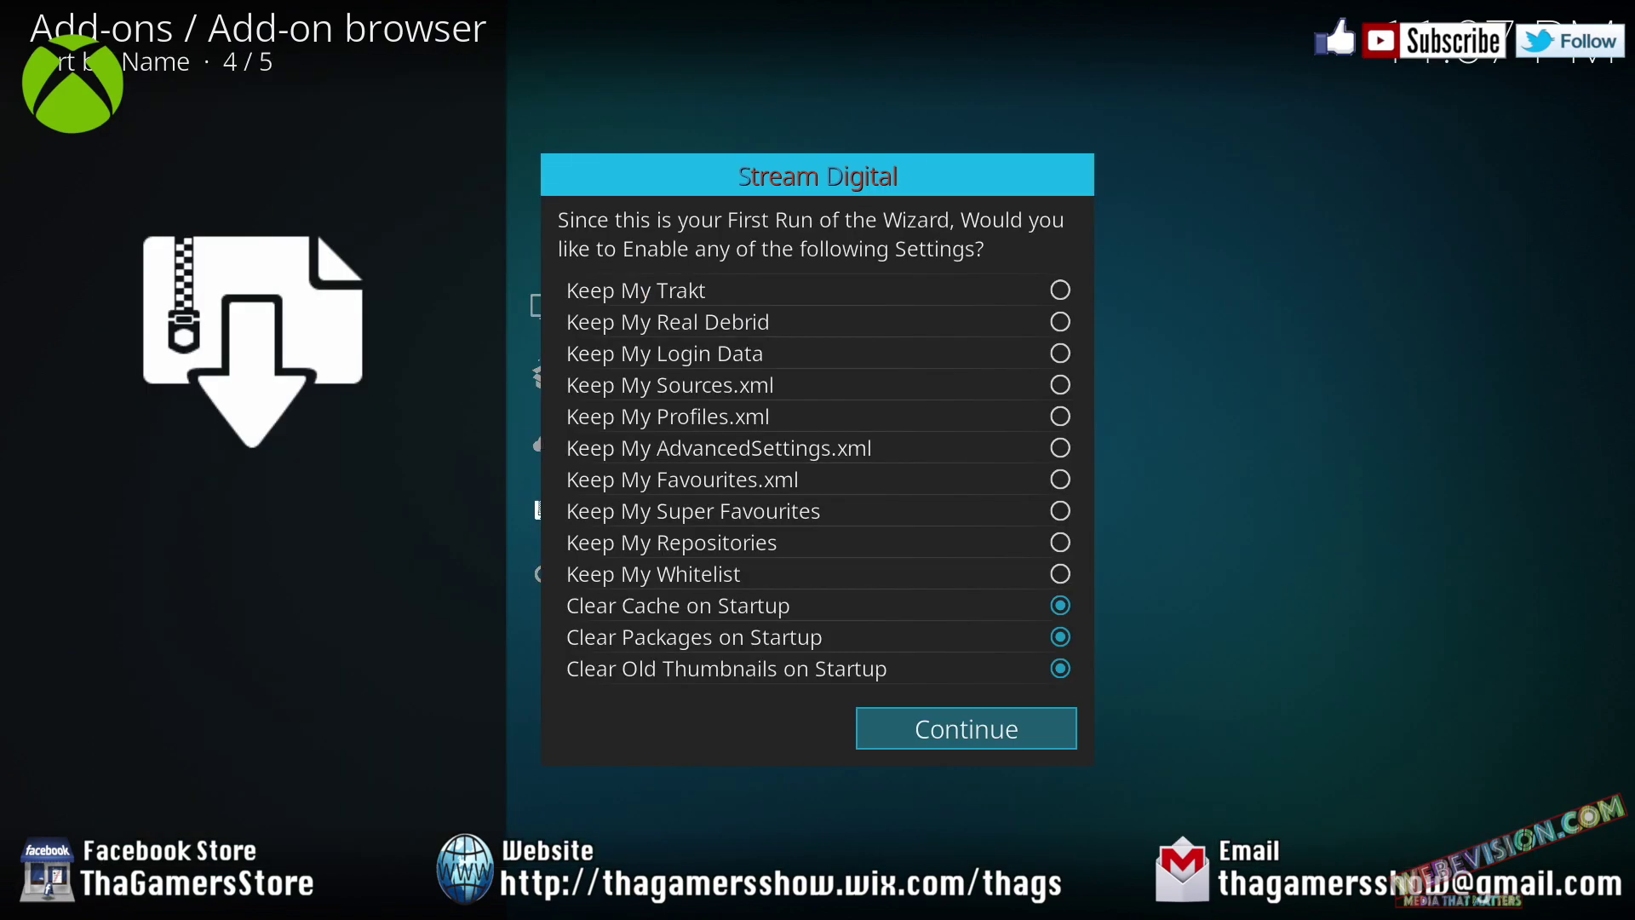
pyautogui.click(1060, 291)
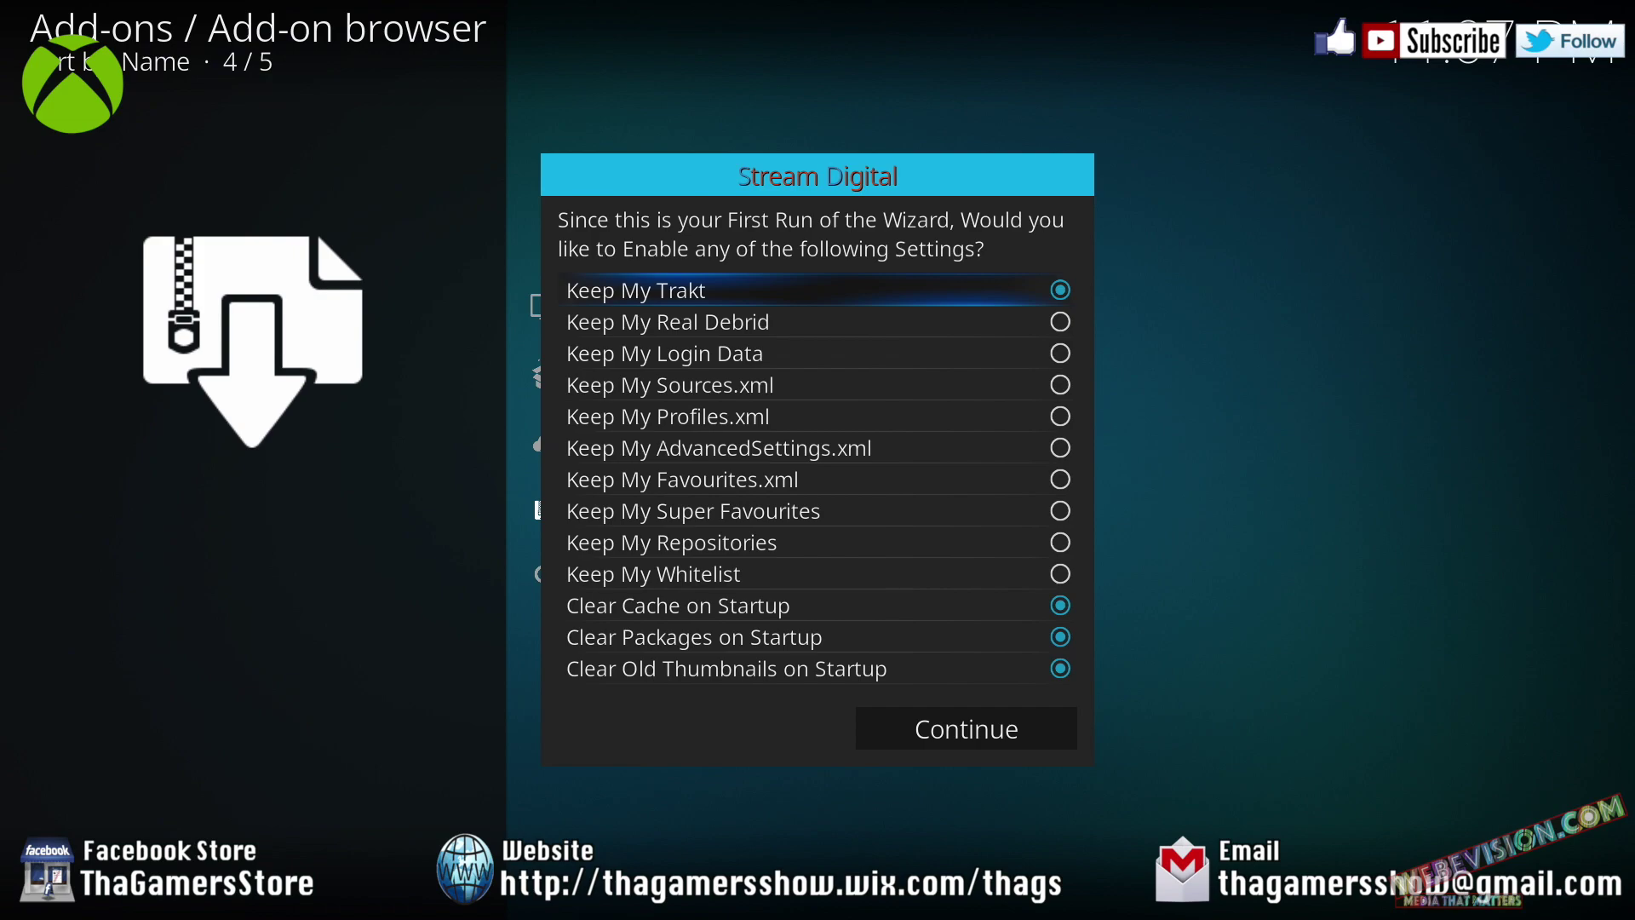
# - Keep all Keep options off and the three Clear-on-startup options on, continue, and open the build list
pyautogui.press('Down')
pyautogui.press('Down')
pyautogui.press('Down')
pyautogui.press('Down')
pyautogui.press('Down')
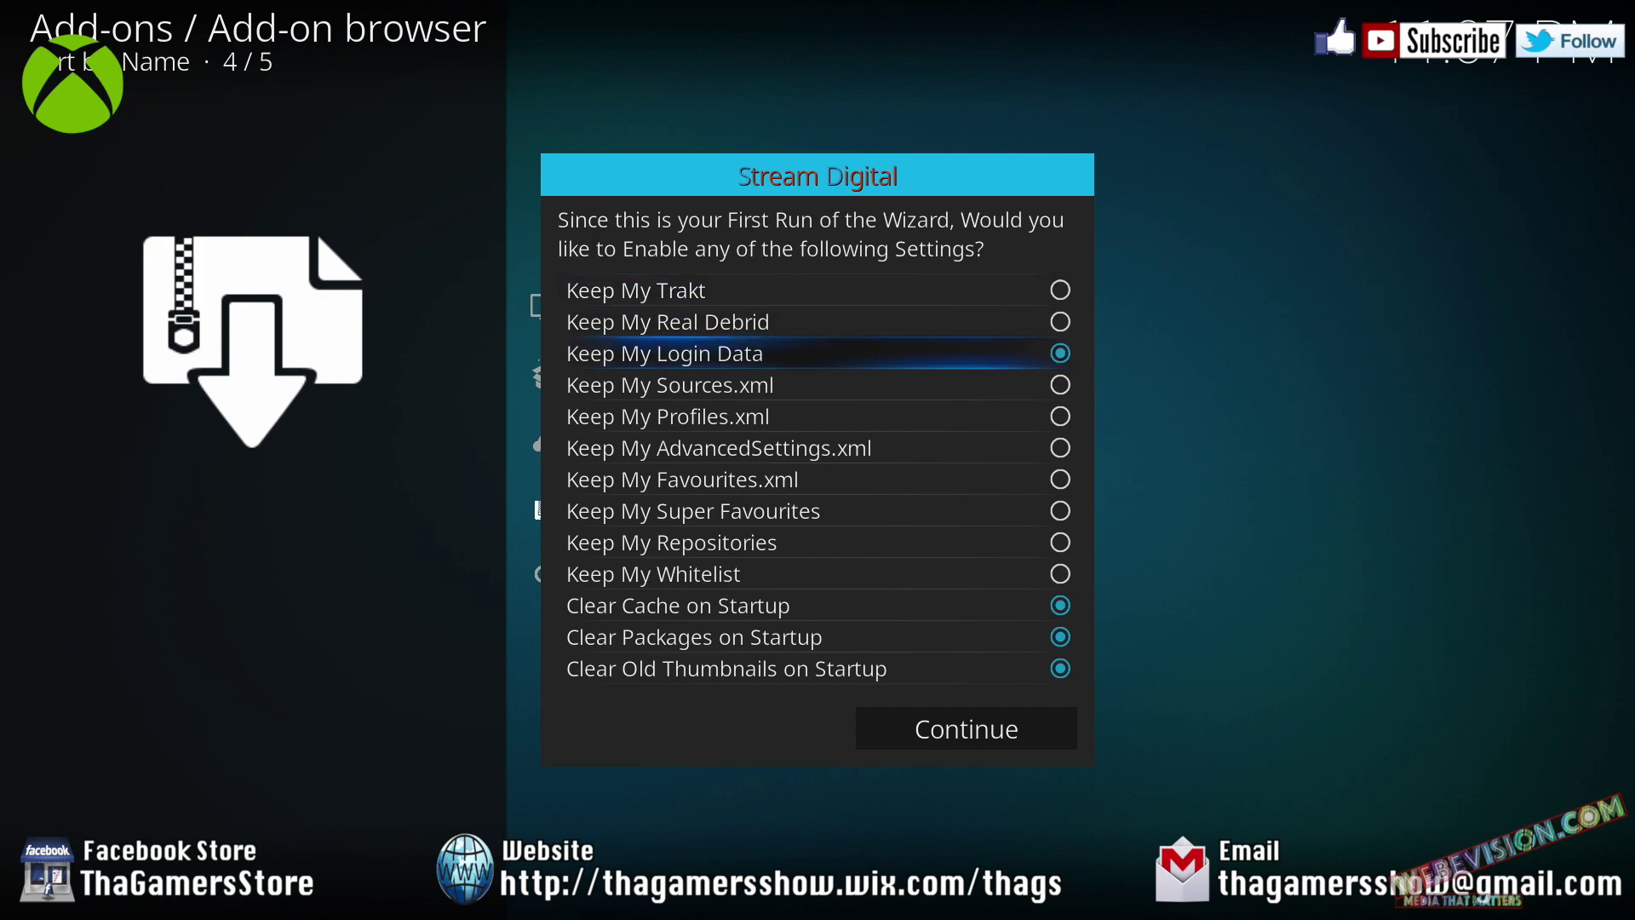
pyautogui.press('Down')
pyautogui.press('Down')
pyautogui.press('Down')
pyautogui.press('Down')
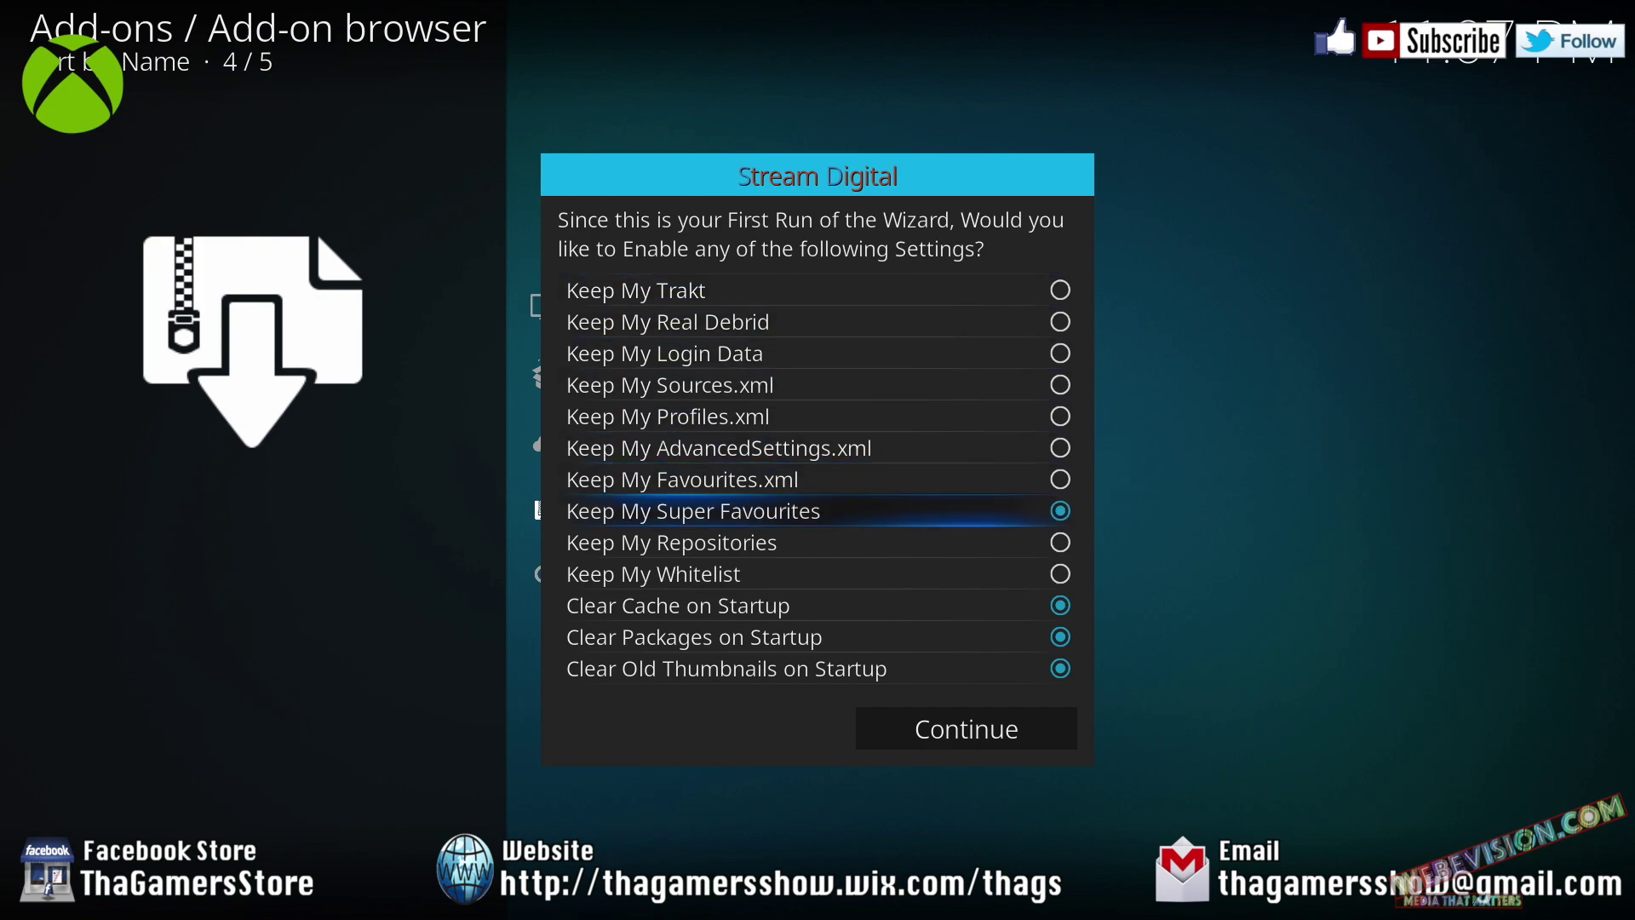
pyautogui.press('Down')
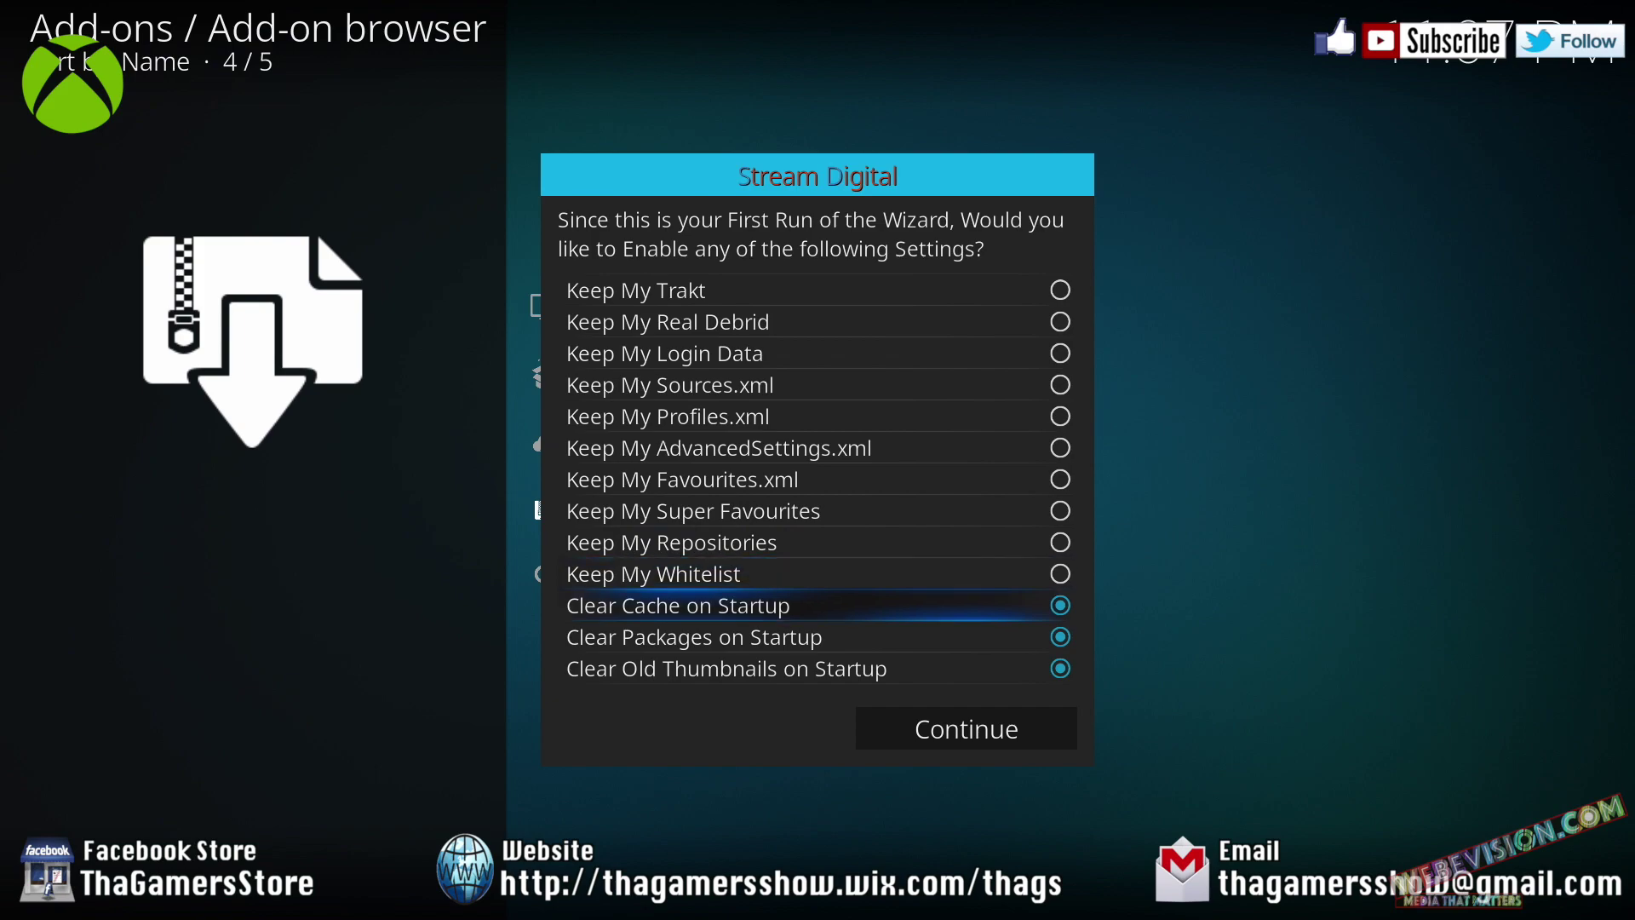
pyautogui.press('Down')
pyautogui.press('Down')
pyautogui.press('Up')
pyautogui.press('Up')
pyautogui.press('Down')
pyautogui.press('Down')
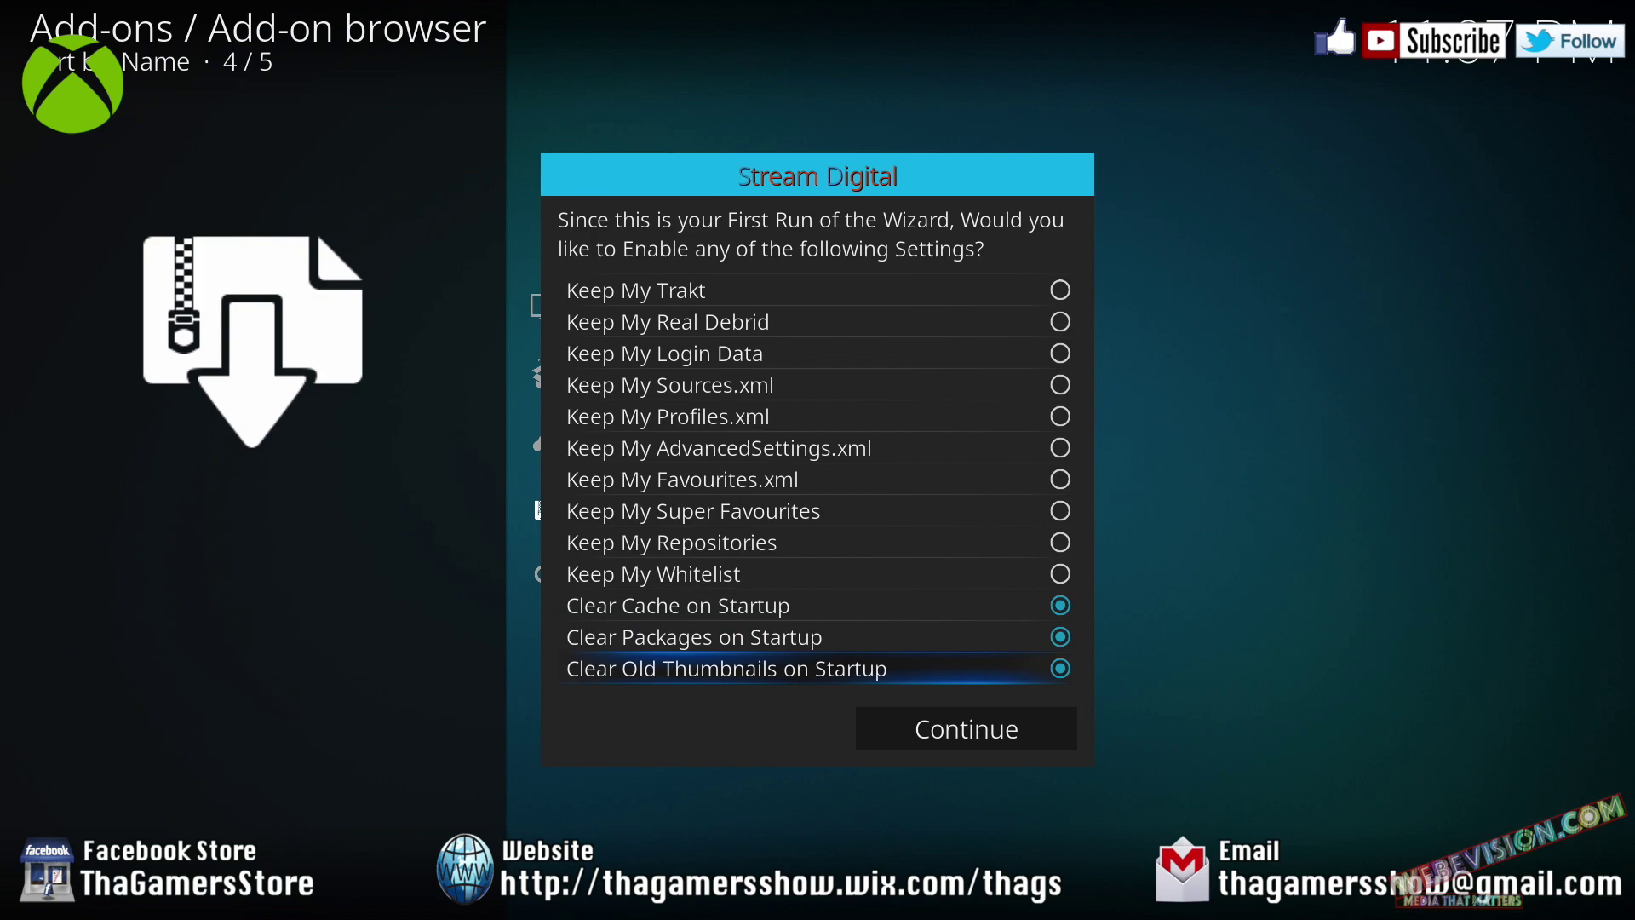
pyautogui.press('Down')
pyautogui.press('Return')
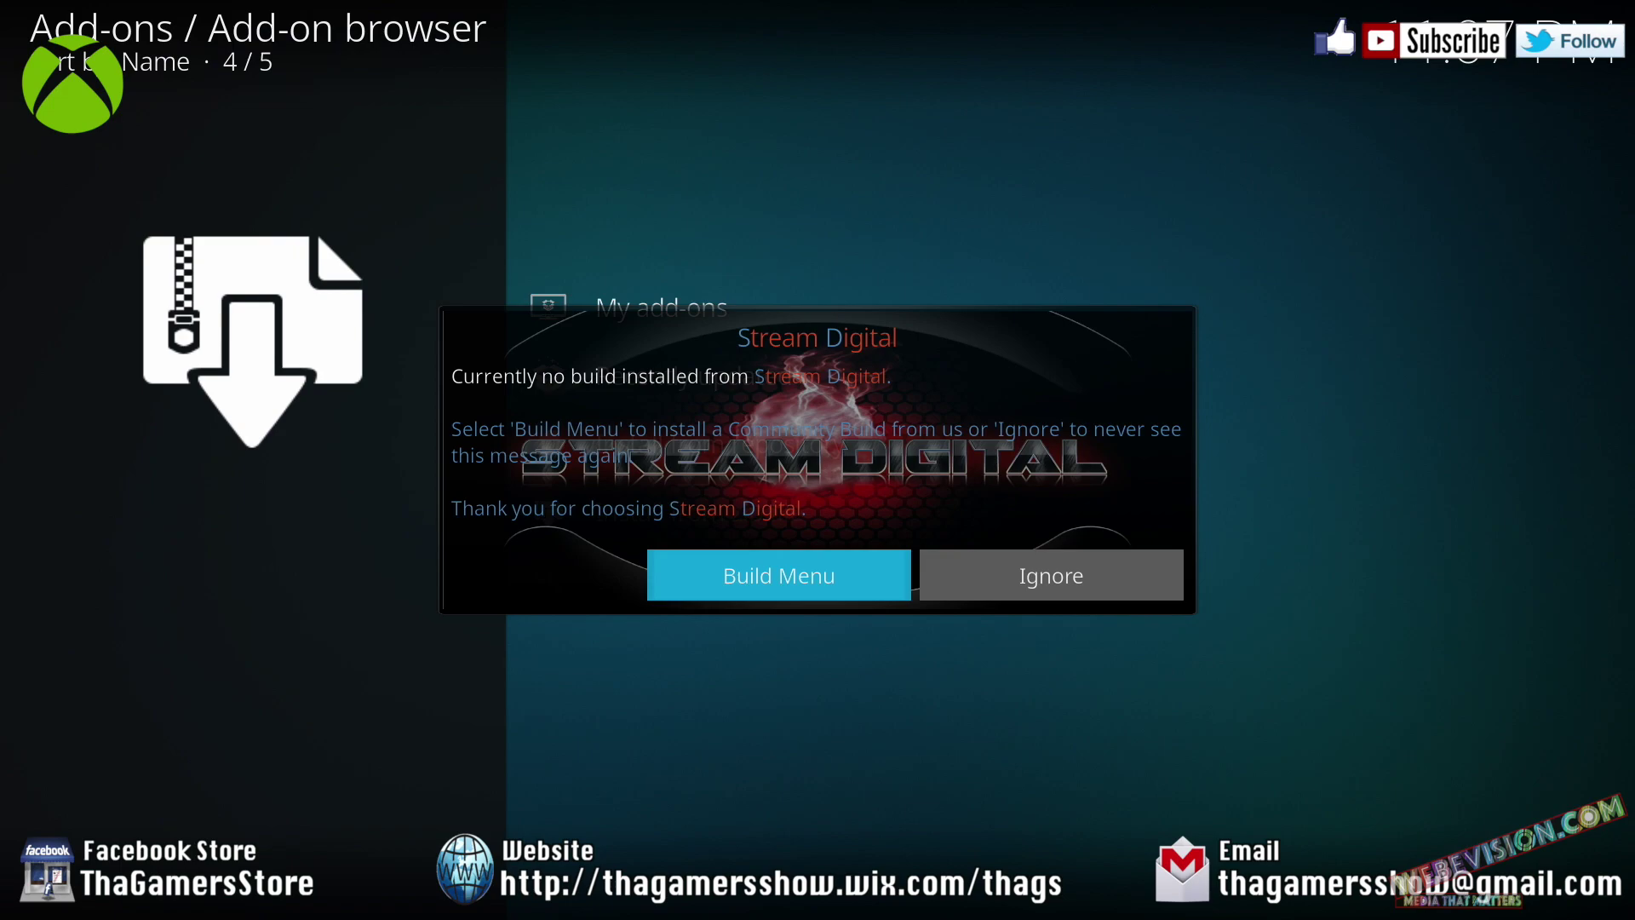
pyautogui.press('Return')
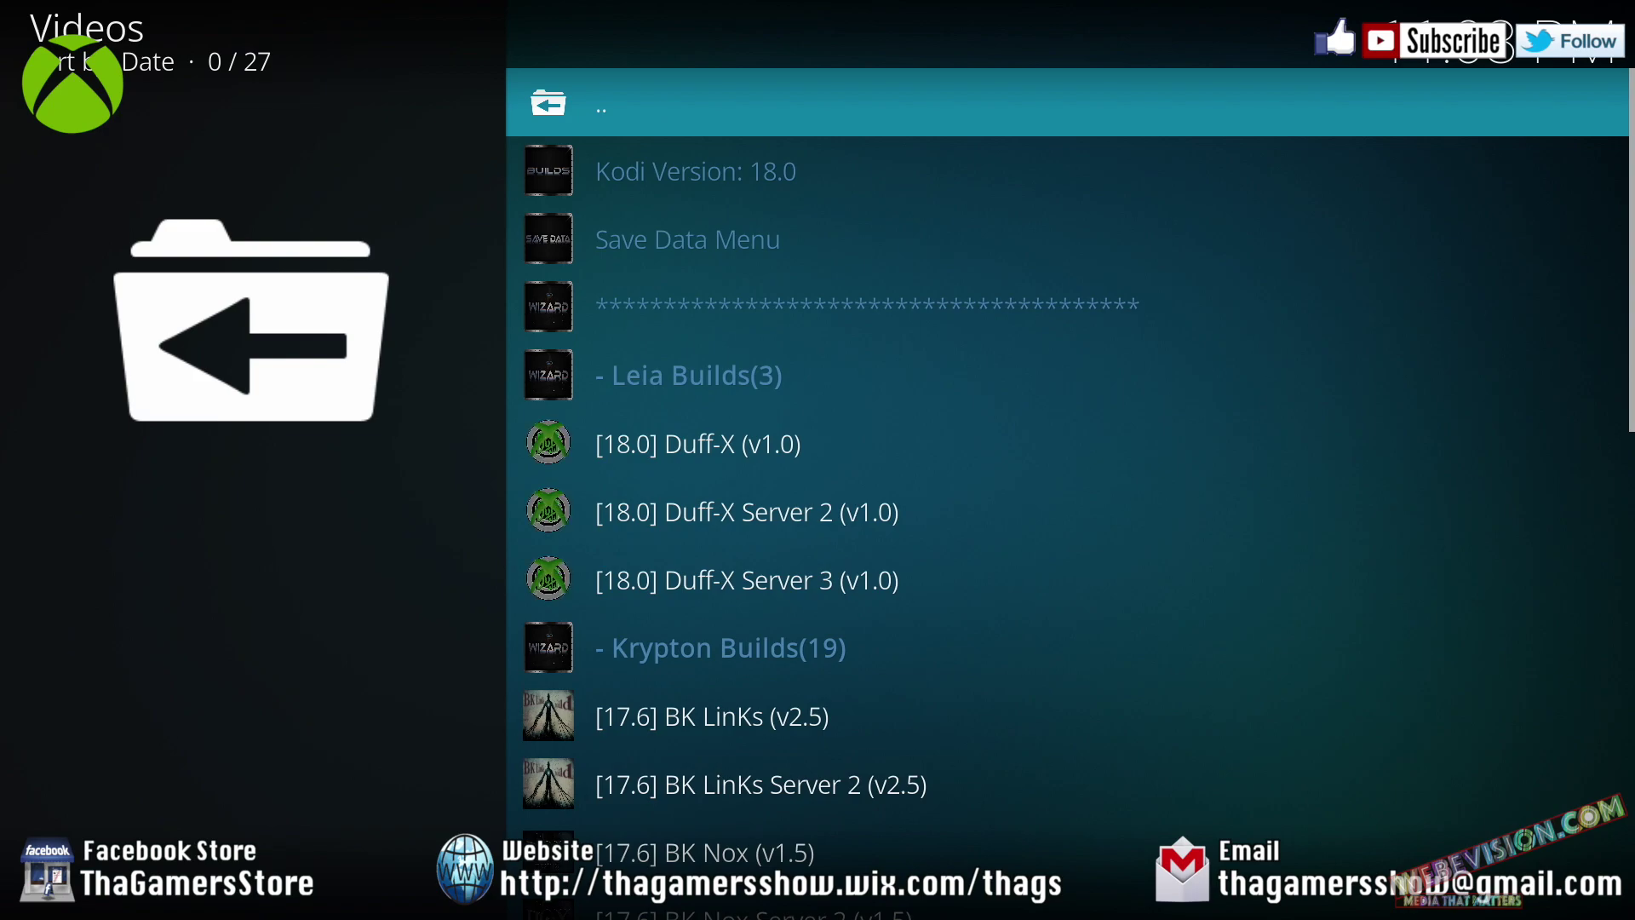
# - Pick [18.0] Duff-X (v1.0) under Leia Builds to show its install options
pyautogui.press('Down')
pyautogui.press('Down')
pyautogui.press('Down')
pyautogui.press('Down')
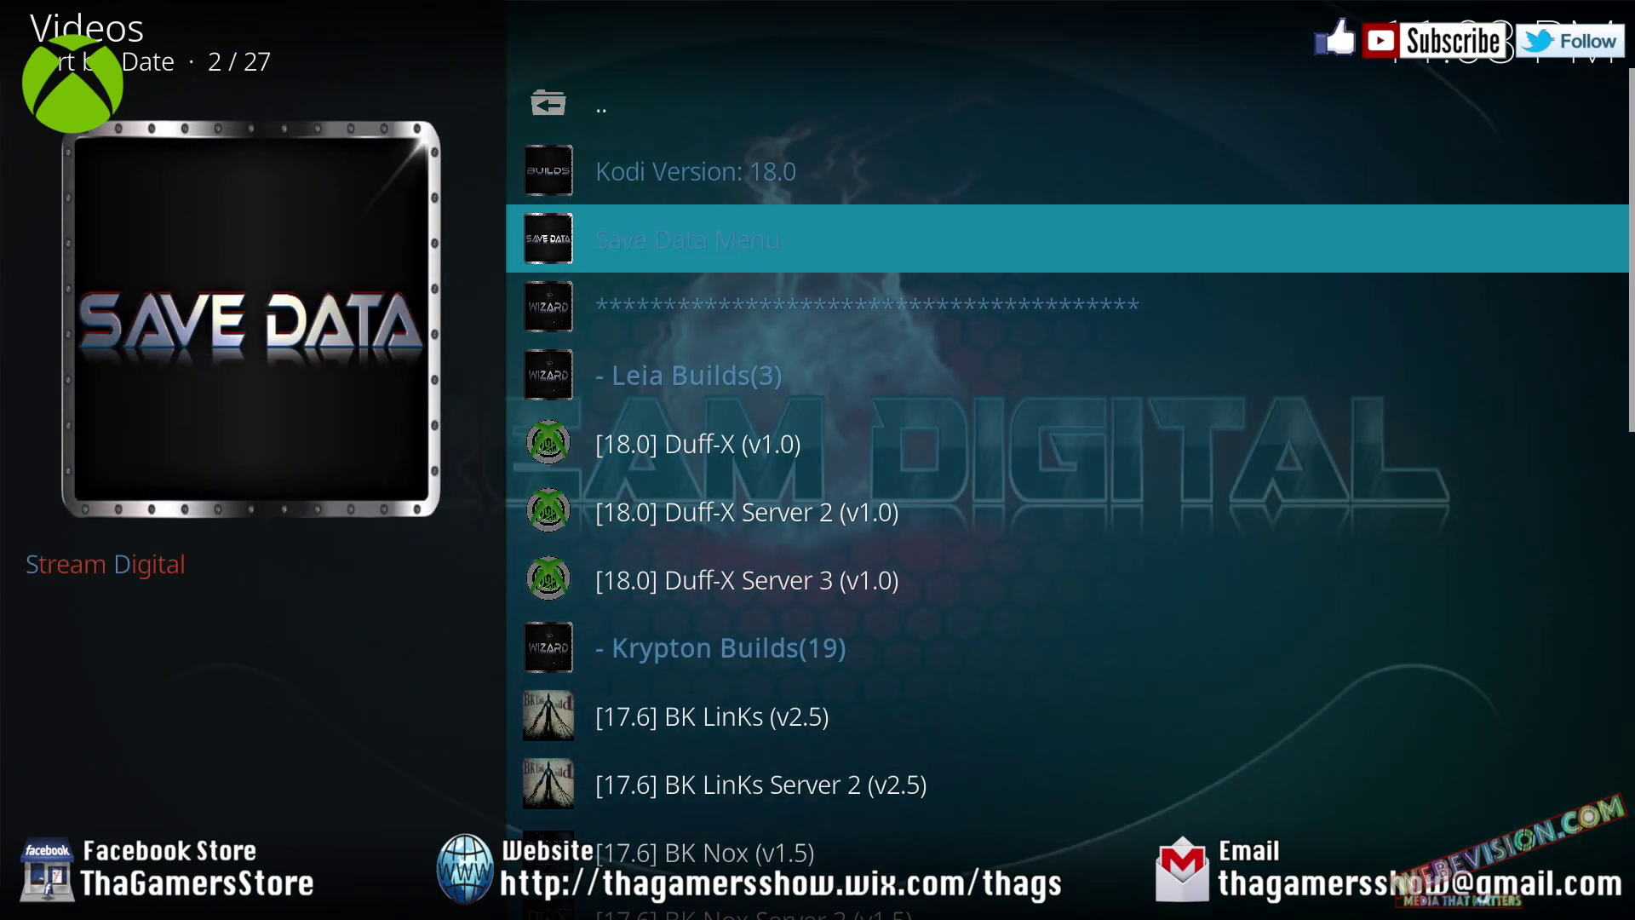
pyautogui.press('Down')
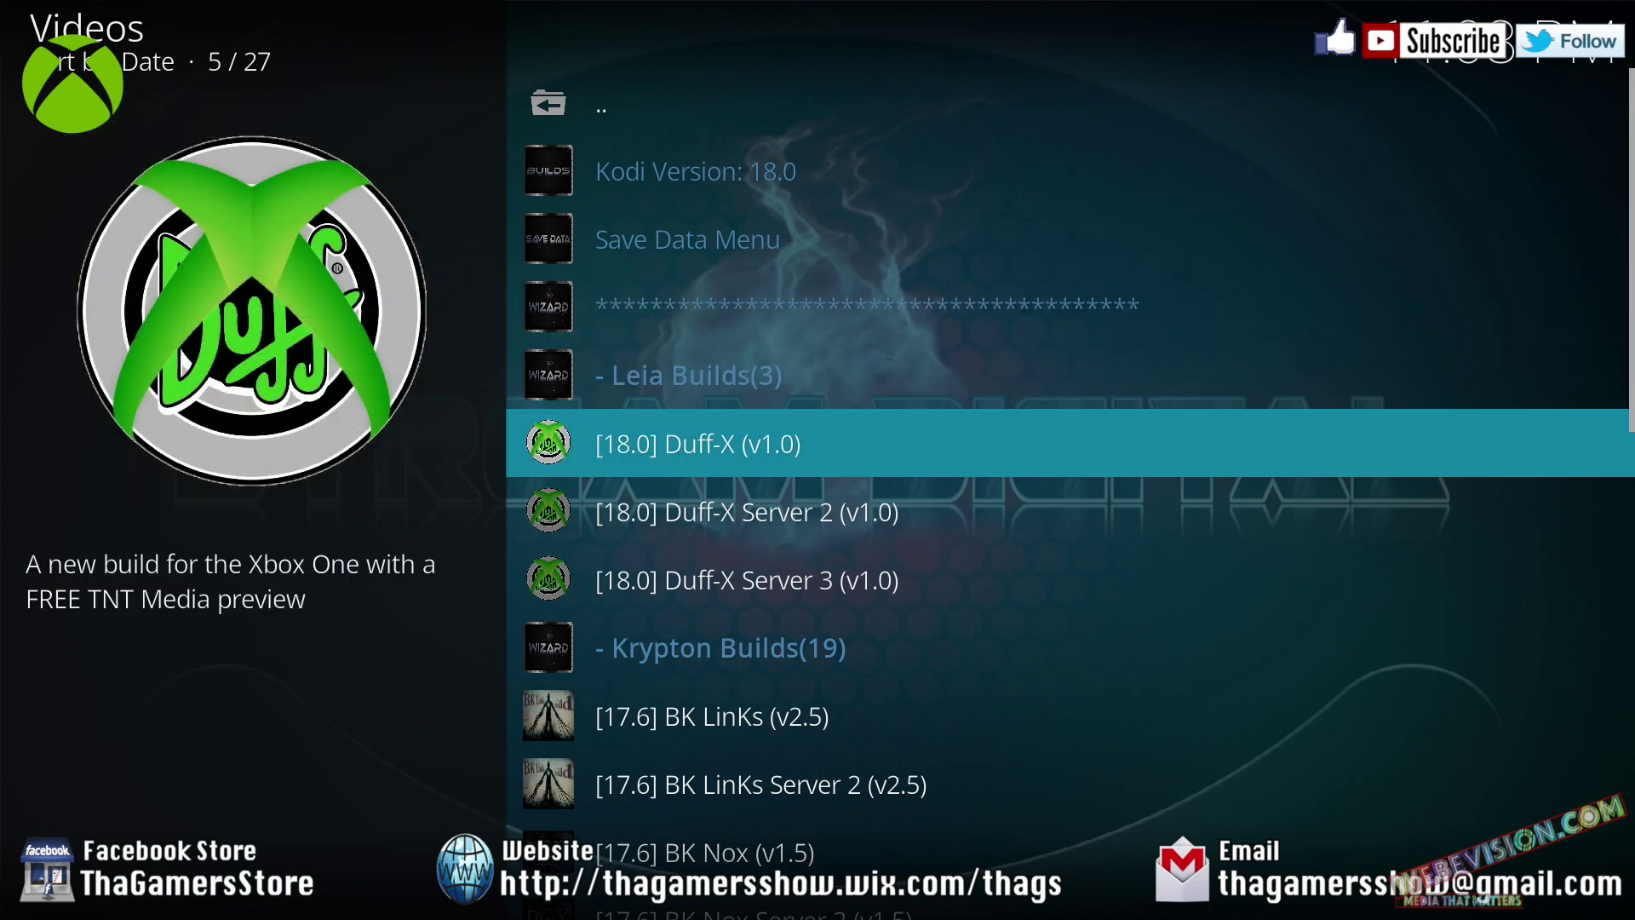
pyautogui.press('Down')
pyautogui.press('Down')
pyautogui.press('Up')
pyautogui.press('Up')
pyautogui.press('Down')
pyautogui.press('Up')
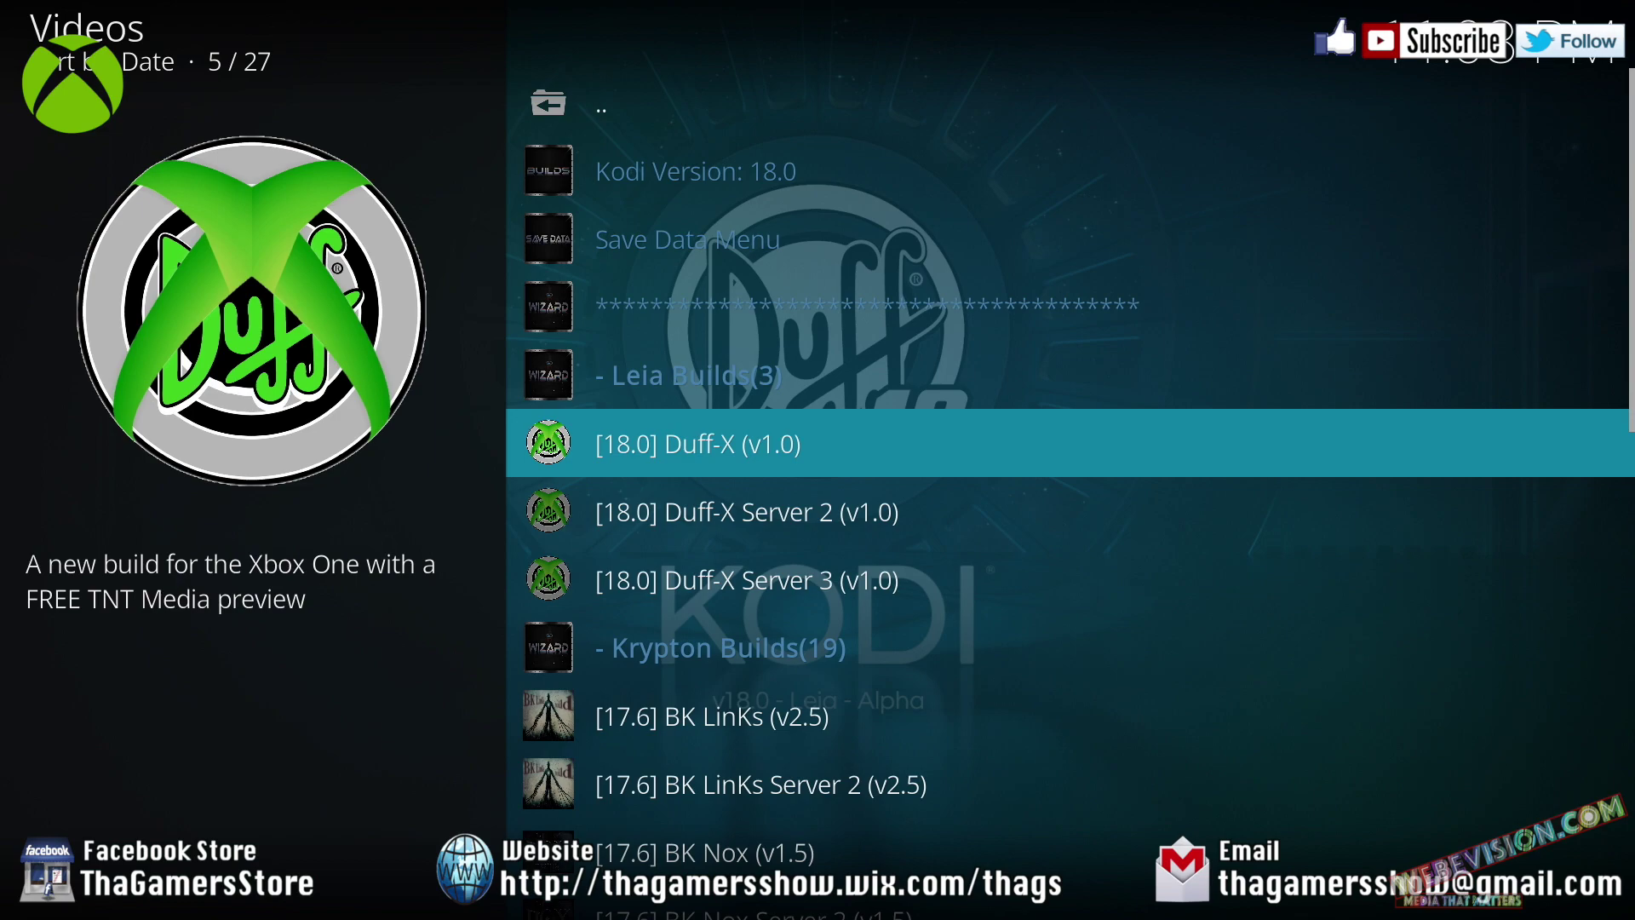
pyautogui.press('Return')
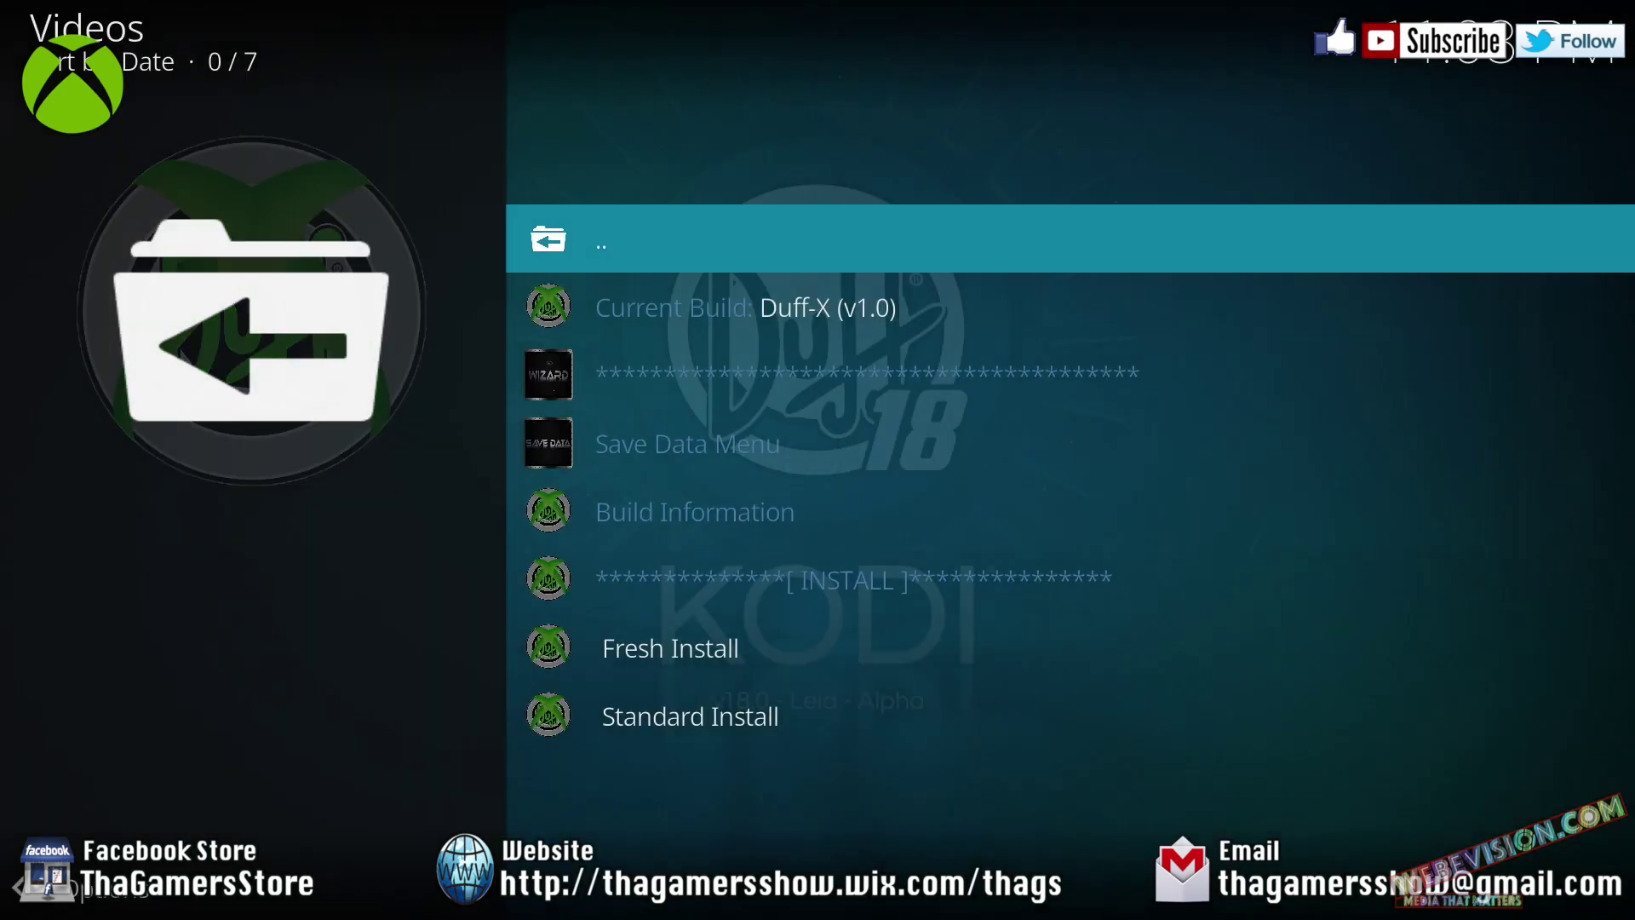
# - Choose Fresh Install for Duff-X and agree to restore Kodi's default settings
pyautogui.press('Down')
pyautogui.press('Down')
pyautogui.press('Down')
pyautogui.press('Down')
pyautogui.press('Down')
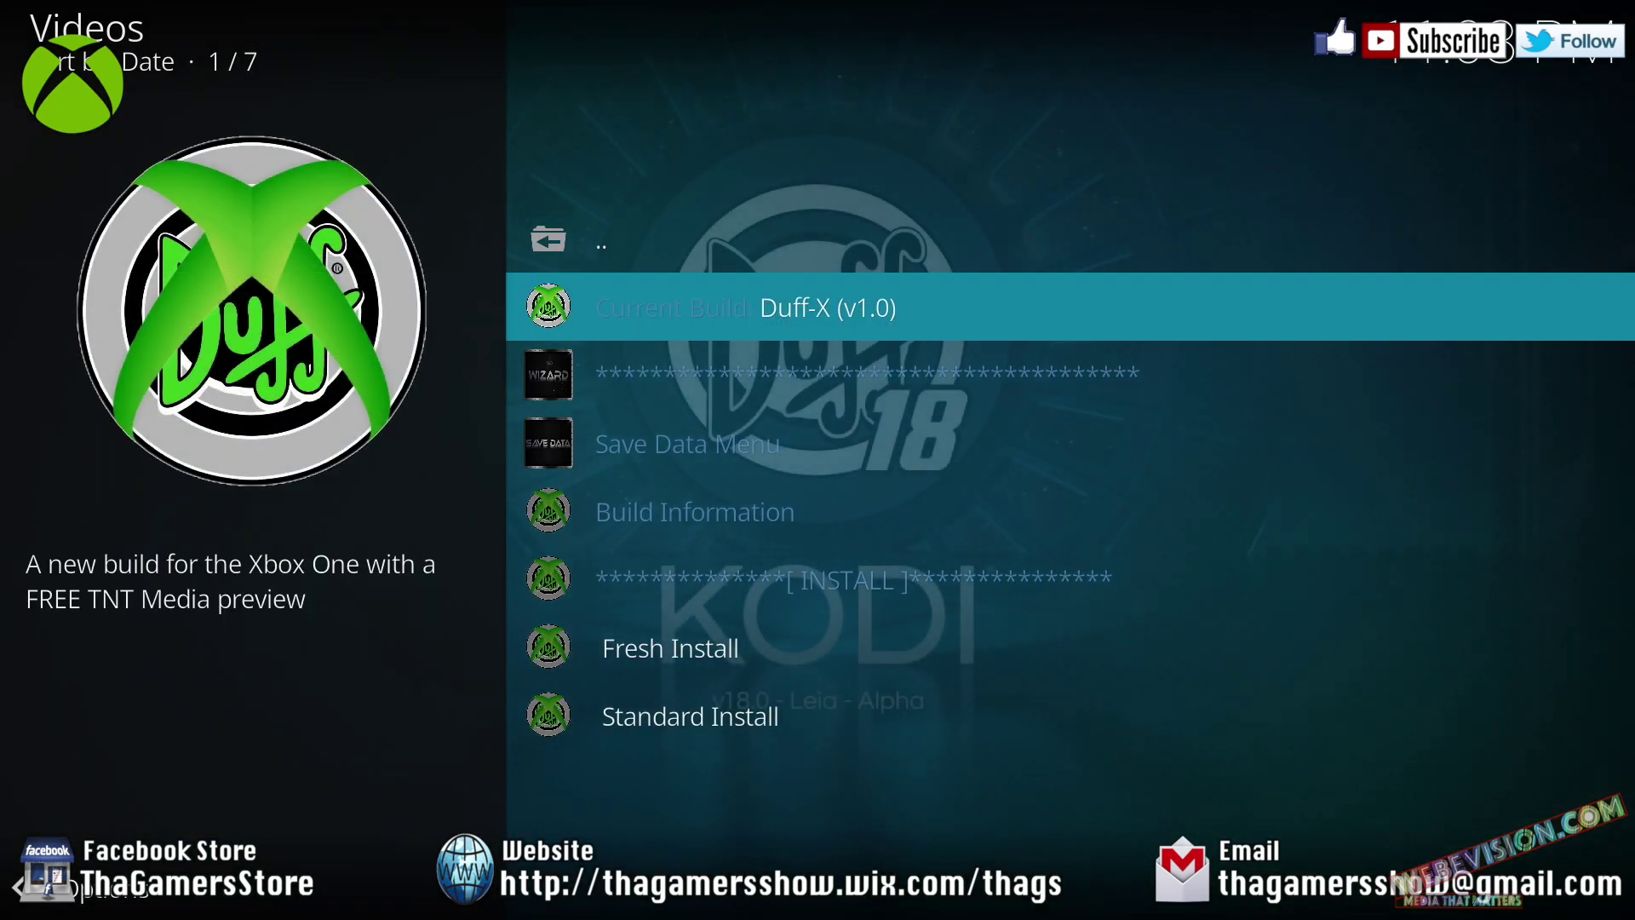
pyautogui.press('Down')
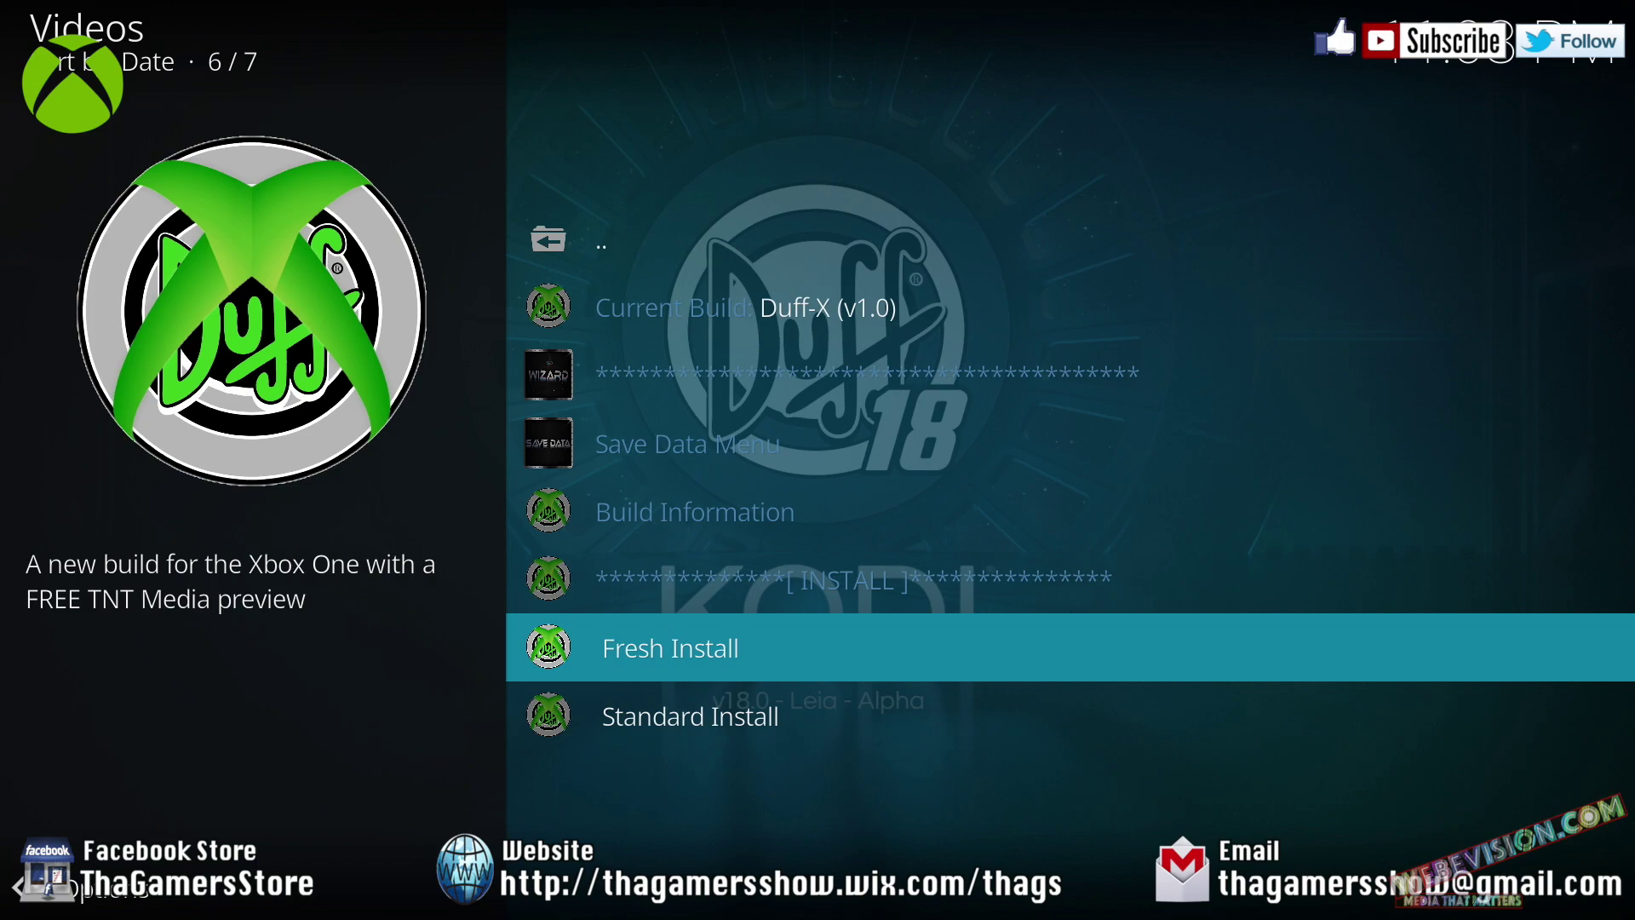
pyautogui.press('Return')
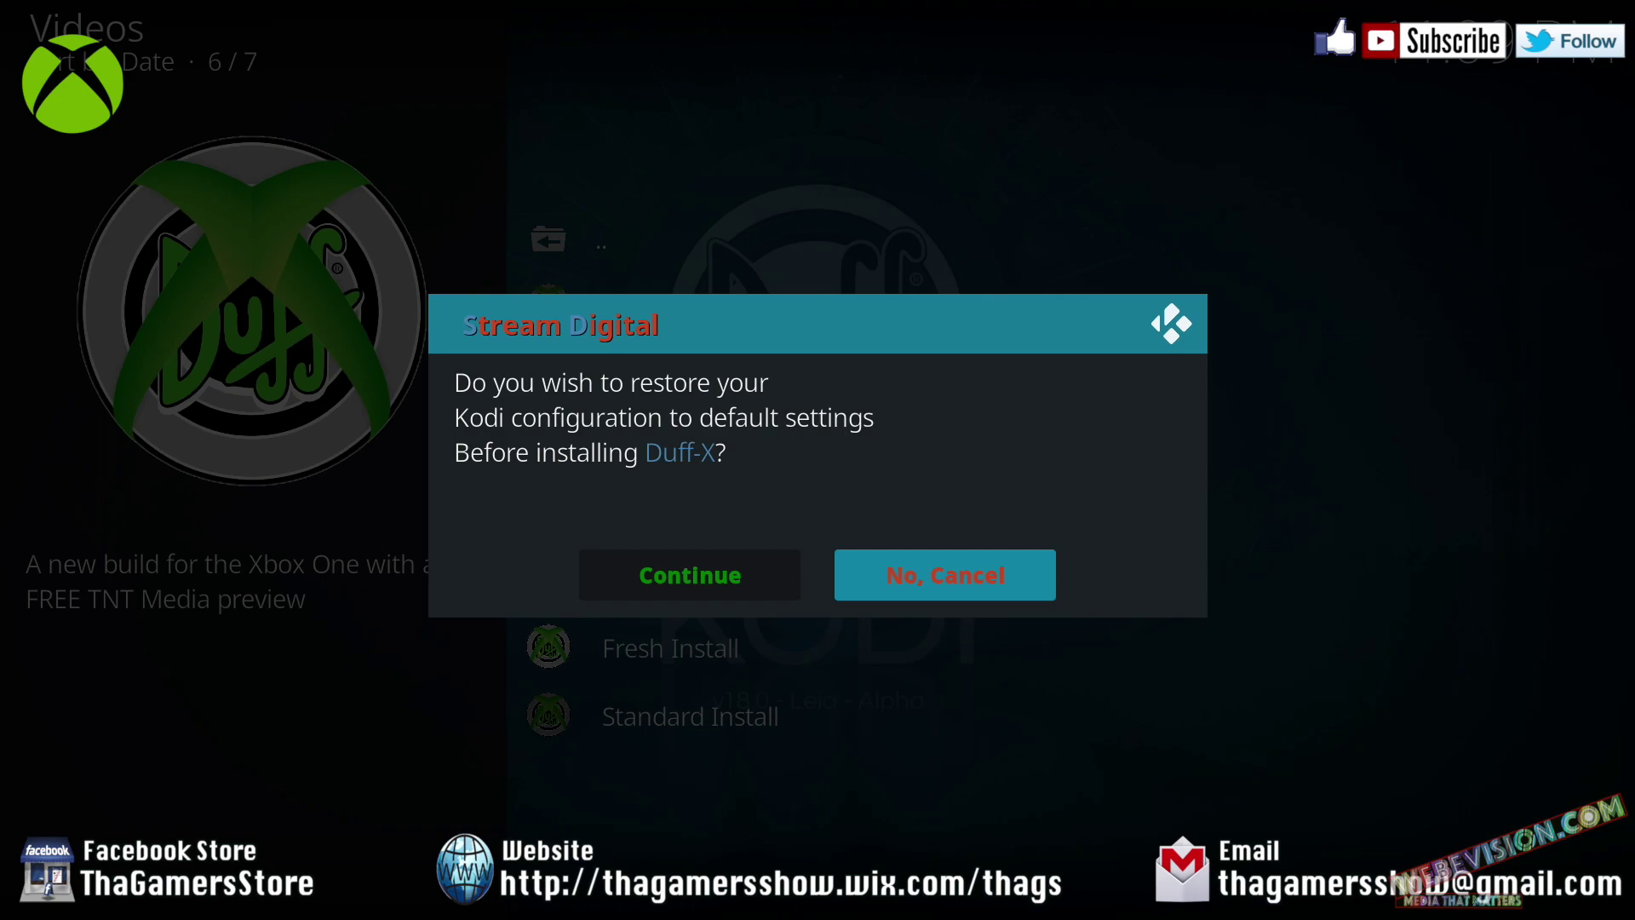
pyautogui.press('Left')
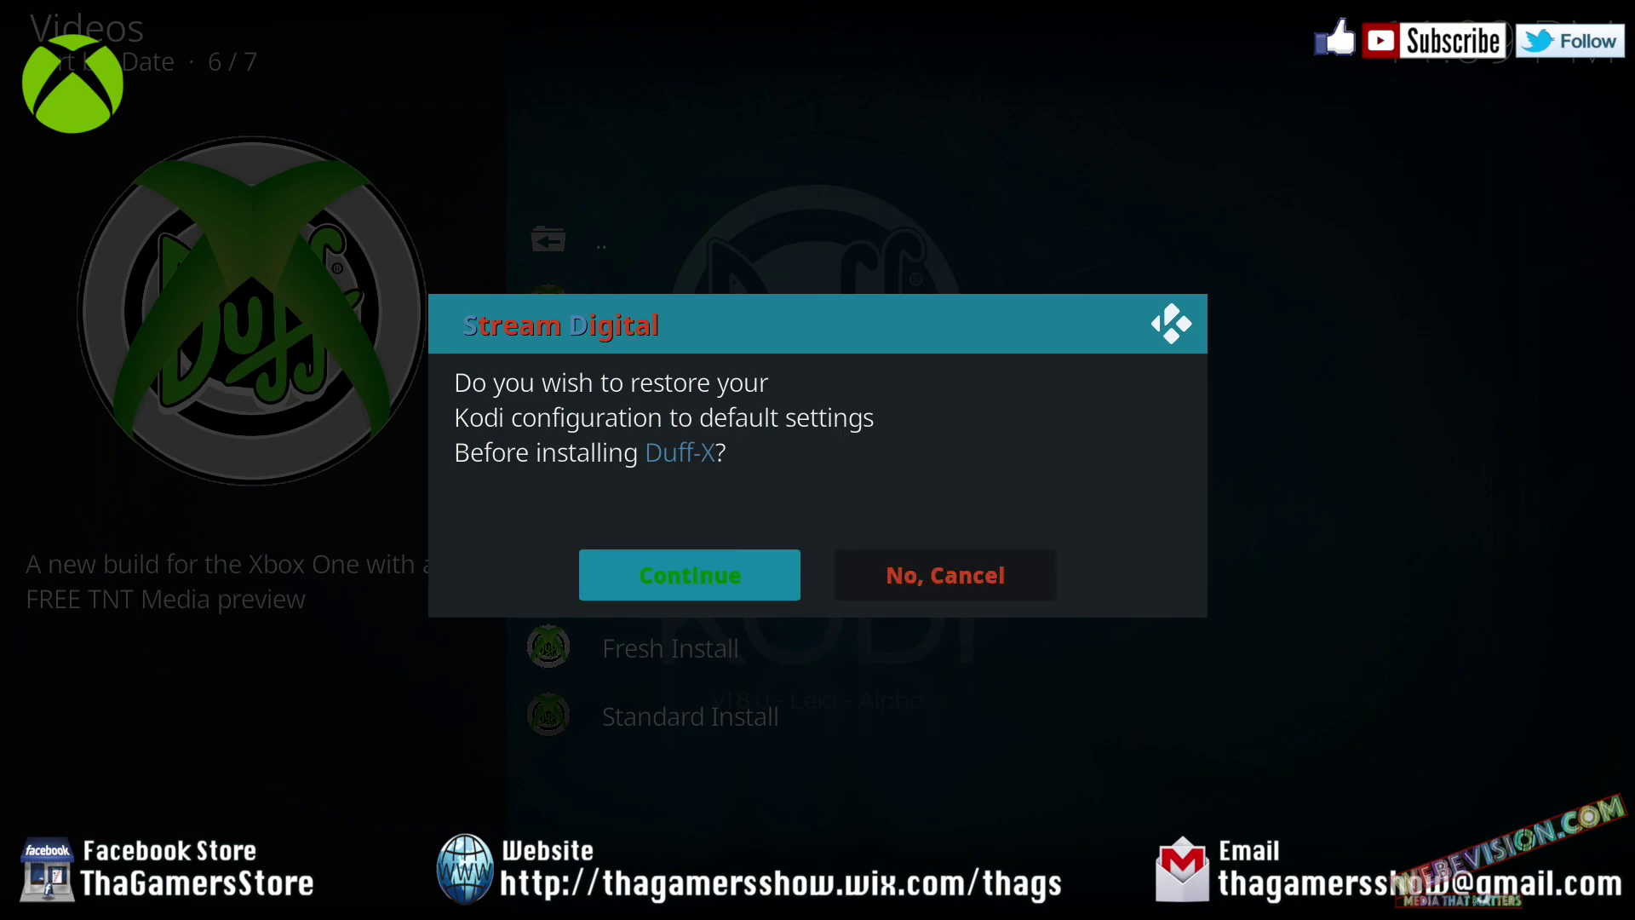
pyautogui.press('Return')
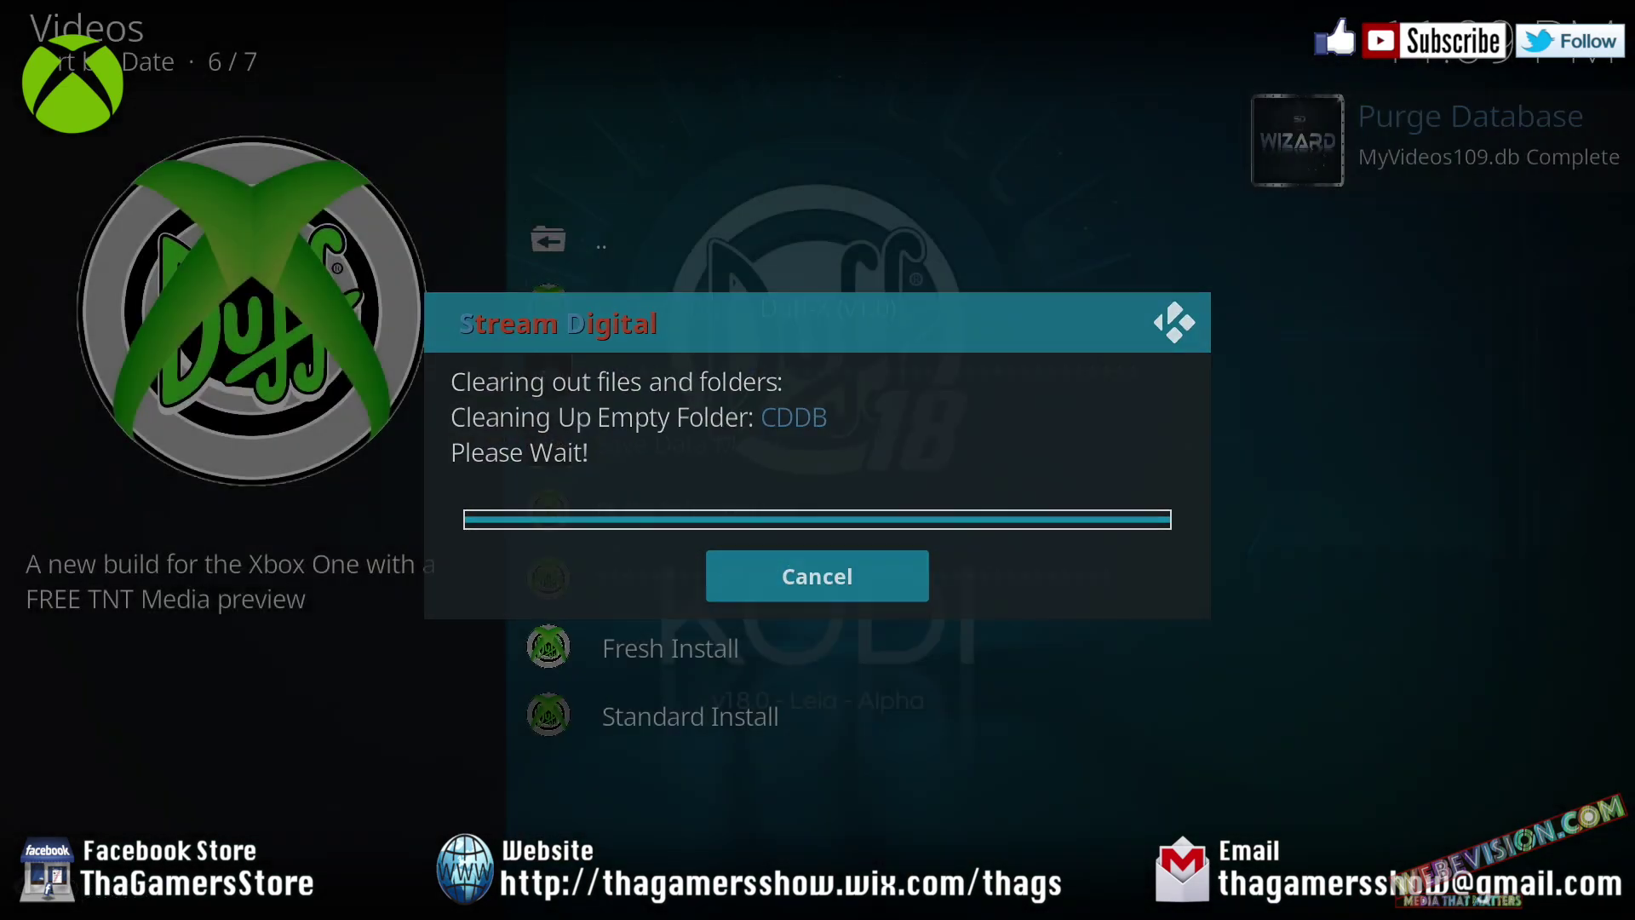